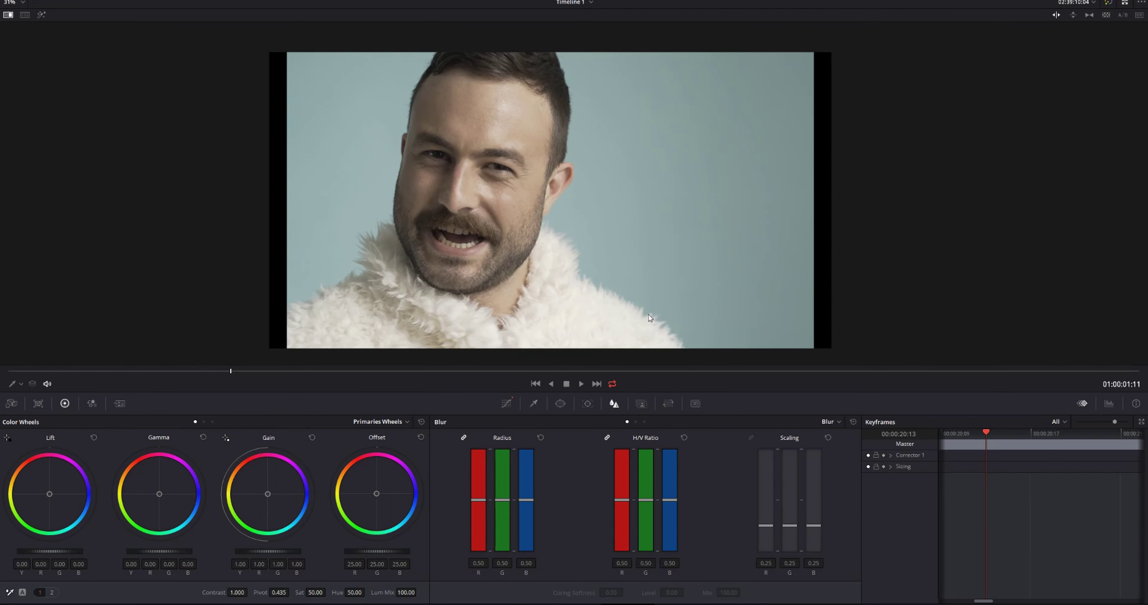
Examine the original clip's RGB parade in an enlarged scopes window.
{"action": "left_click", "coordinate": [1109, 403]}
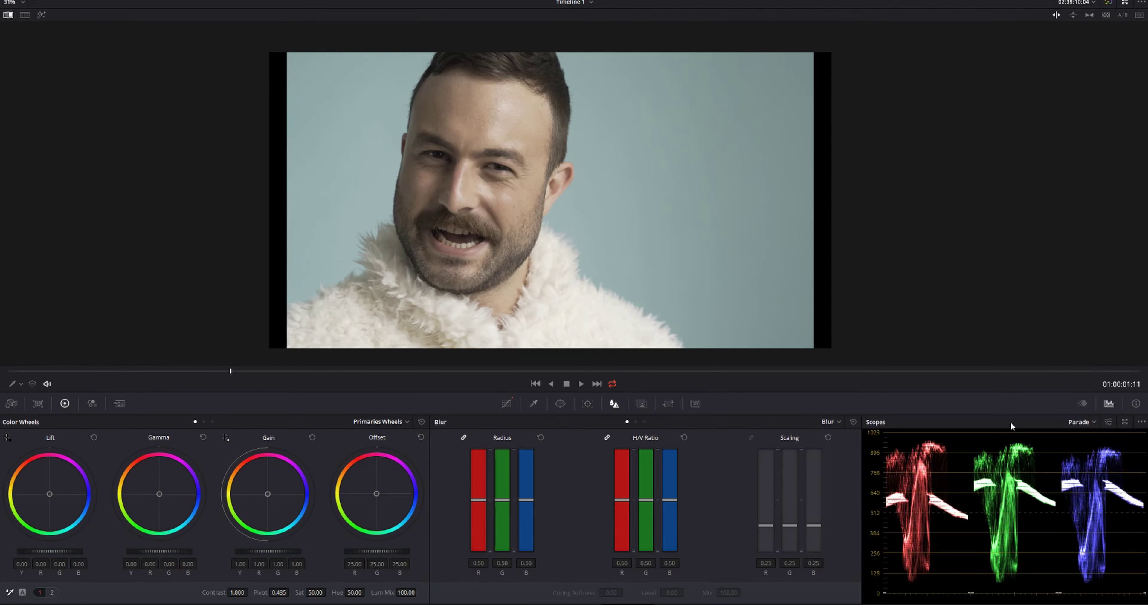
{"action": "left_click", "coordinate": [1141, 422]}
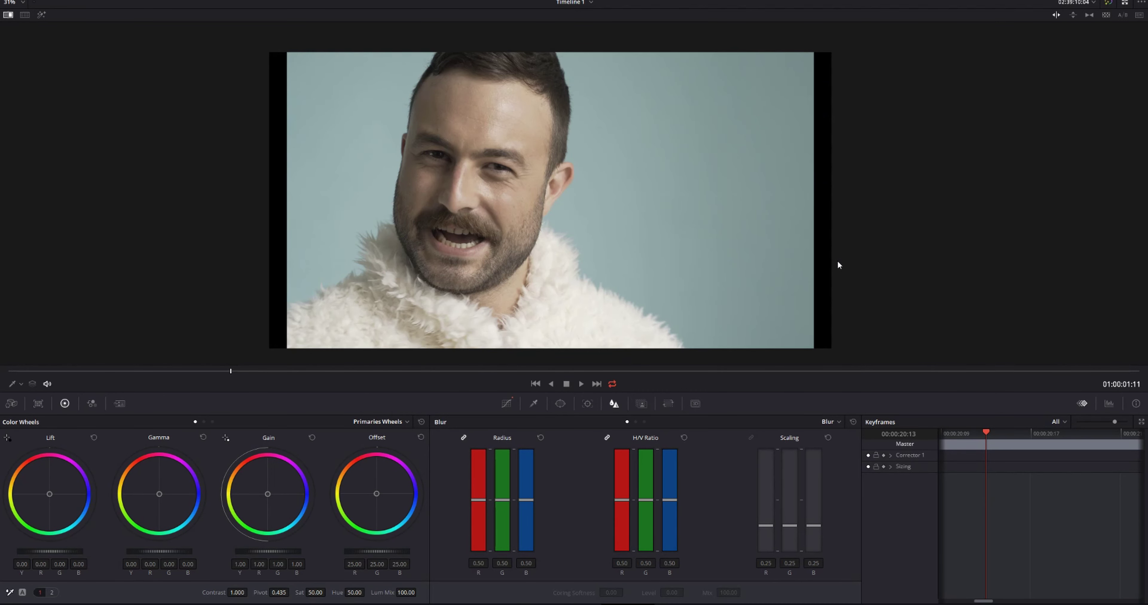
Restore the full grading layout without the LUT browser and apply the Color Space Transform effect to node 01.
{"action": "left_click", "coordinate": [1124, 2]}
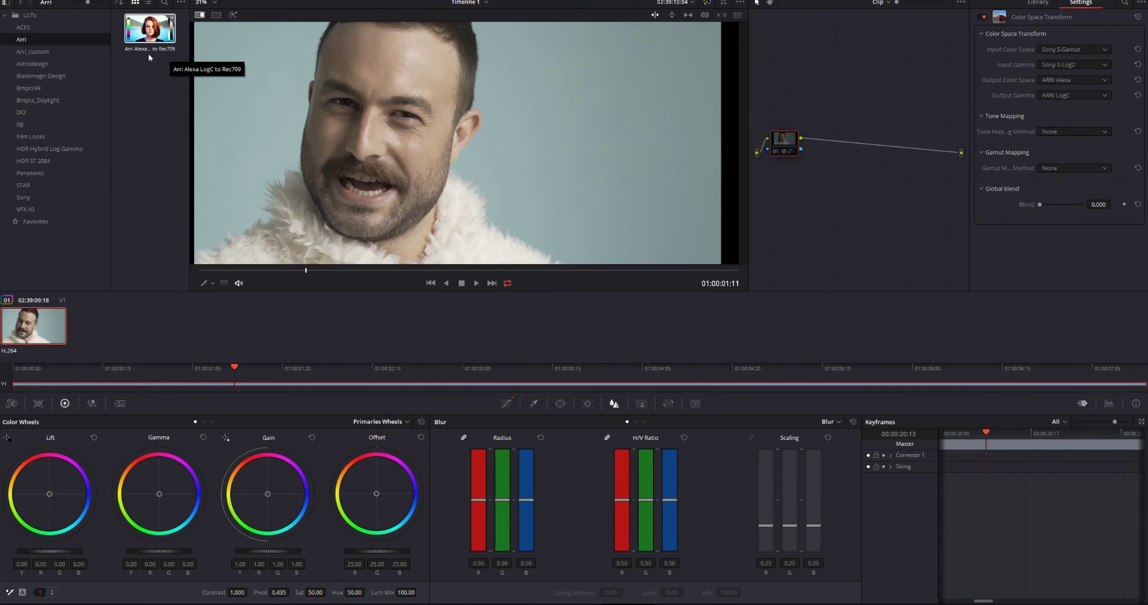
{"action": "left_click", "coordinate": [67, 1]}
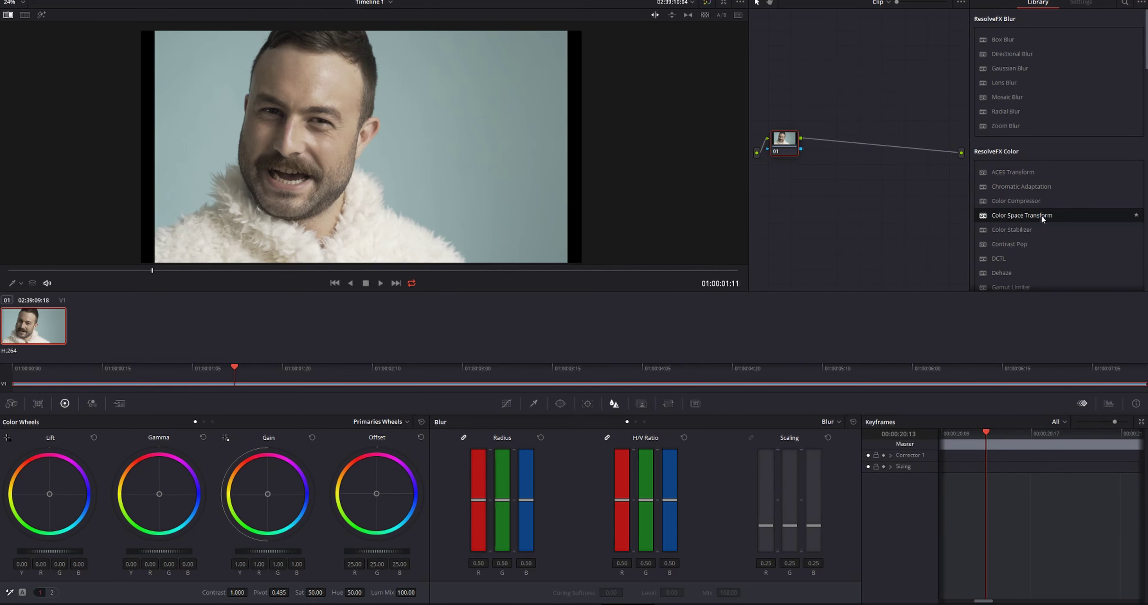
{"action": "left_click_drag", "start_coordinate": [1042, 216], "coordinate": [794, 153]}
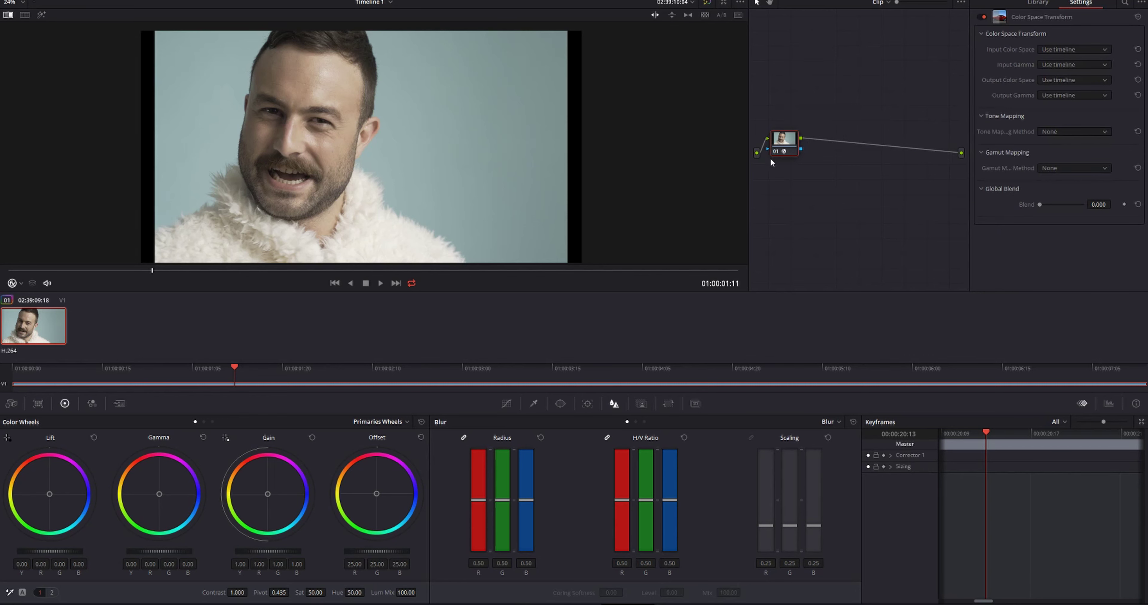
Set the transform's input color space to Sony S-Gamut and its input gamma to Sony S-Log2.
{"action": "left_click", "coordinate": [1084, 49]}
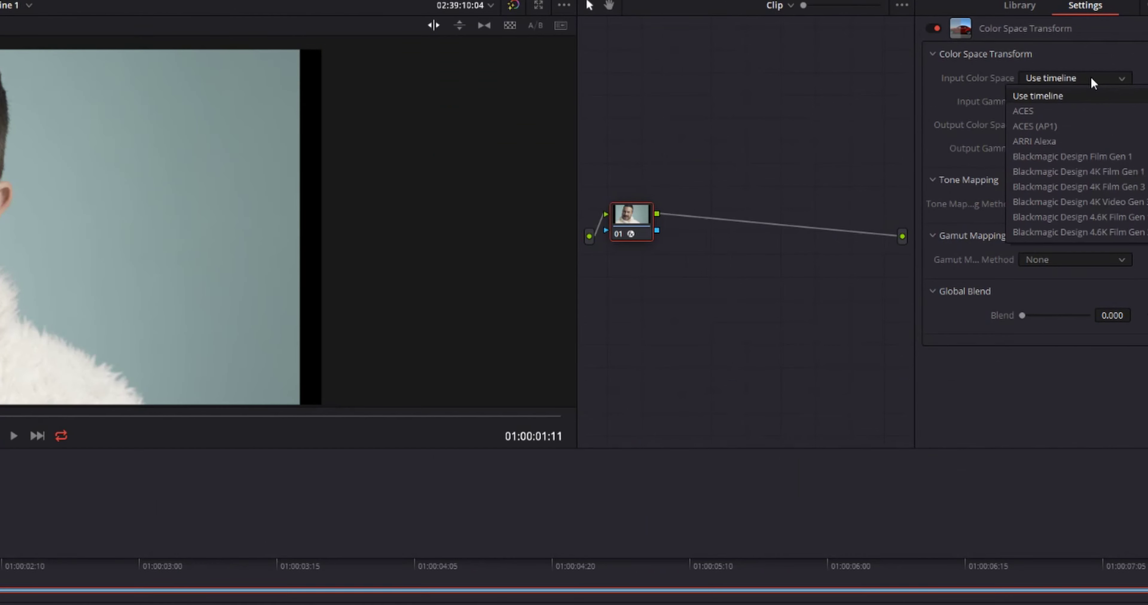
{"action": "scroll", "coordinate": [1088, 197], "scroll_direction": "down", "scroll_amount": 10}
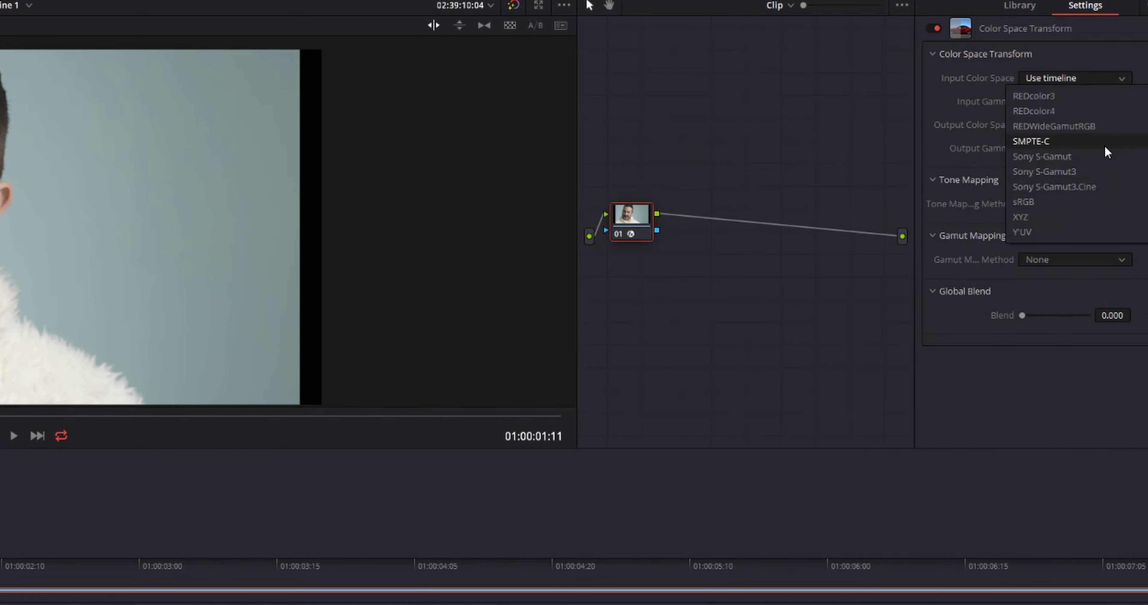
{"action": "left_click", "coordinate": [1105, 156]}
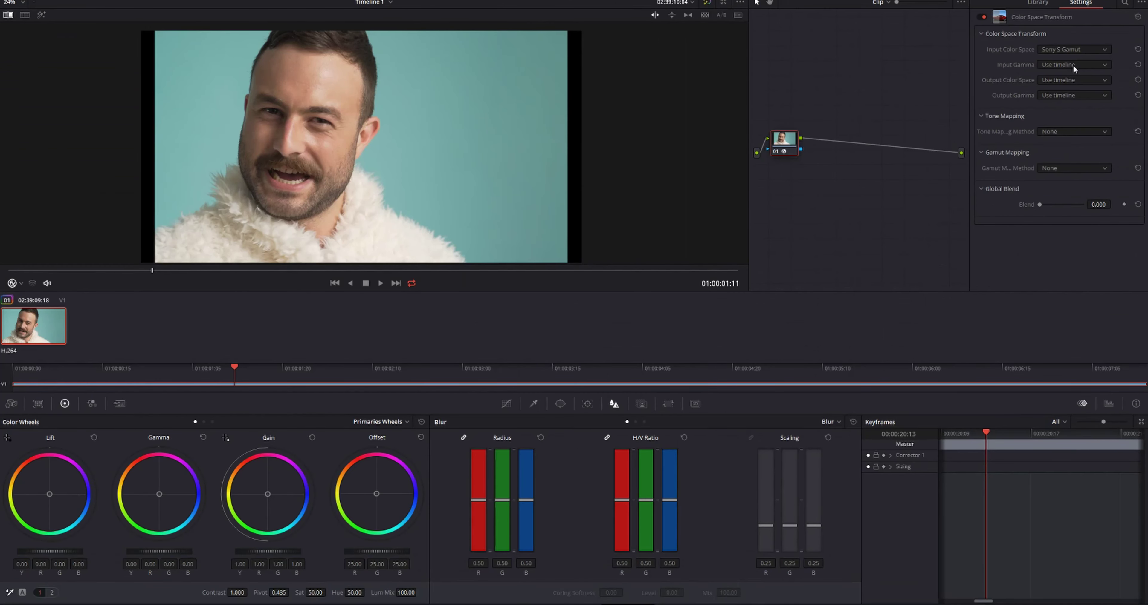
{"action": "left_click", "coordinate": [1072, 65]}
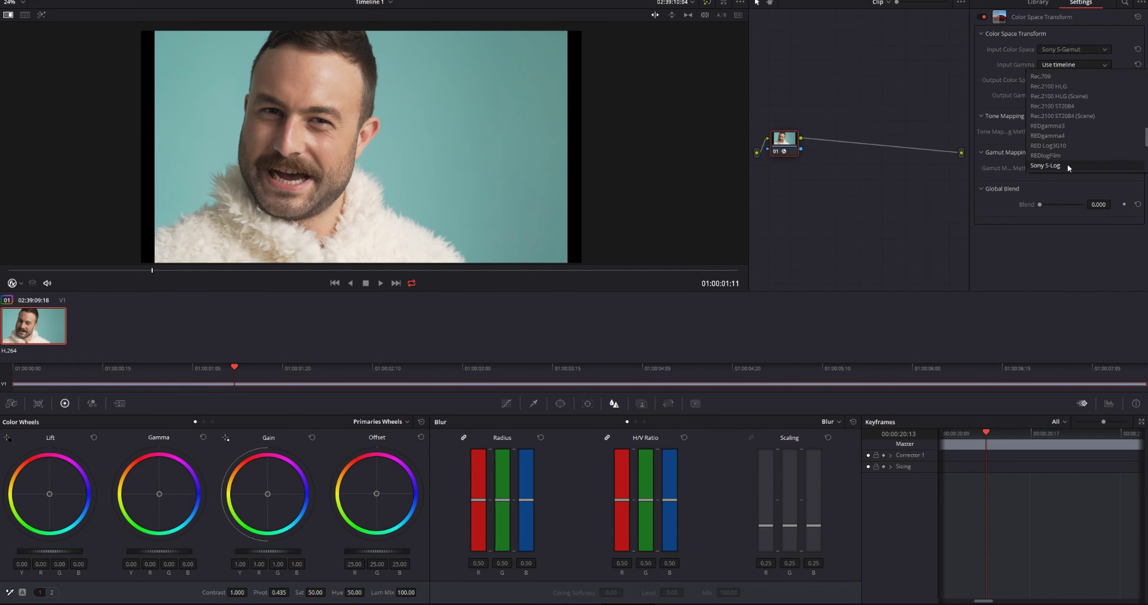
{"action": "scroll", "coordinate": [1067, 164], "scroll_direction": "down", "scroll_amount": 2}
{"action": "left_click", "coordinate": [1070, 149]}
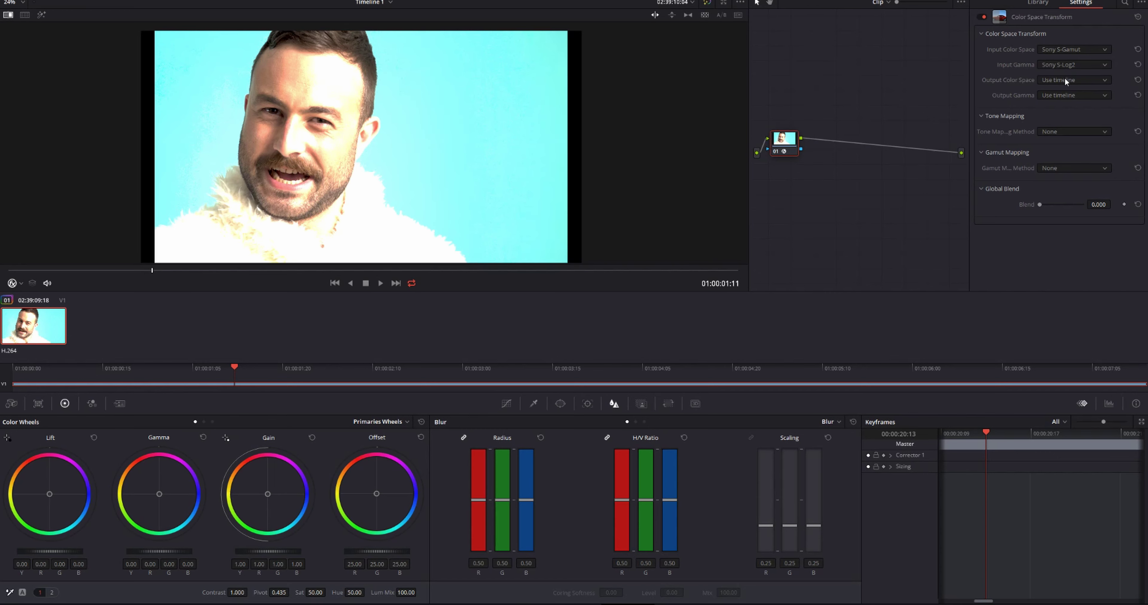
Set the output color space to ARRI Alexa and output gamma to ARRI LogC, and reposition node 01 between source and output.
{"action": "left_click", "coordinate": [1064, 78]}
{"action": "left_click", "coordinate": [1065, 118]}
{"action": "left_click", "coordinate": [1058, 93]}
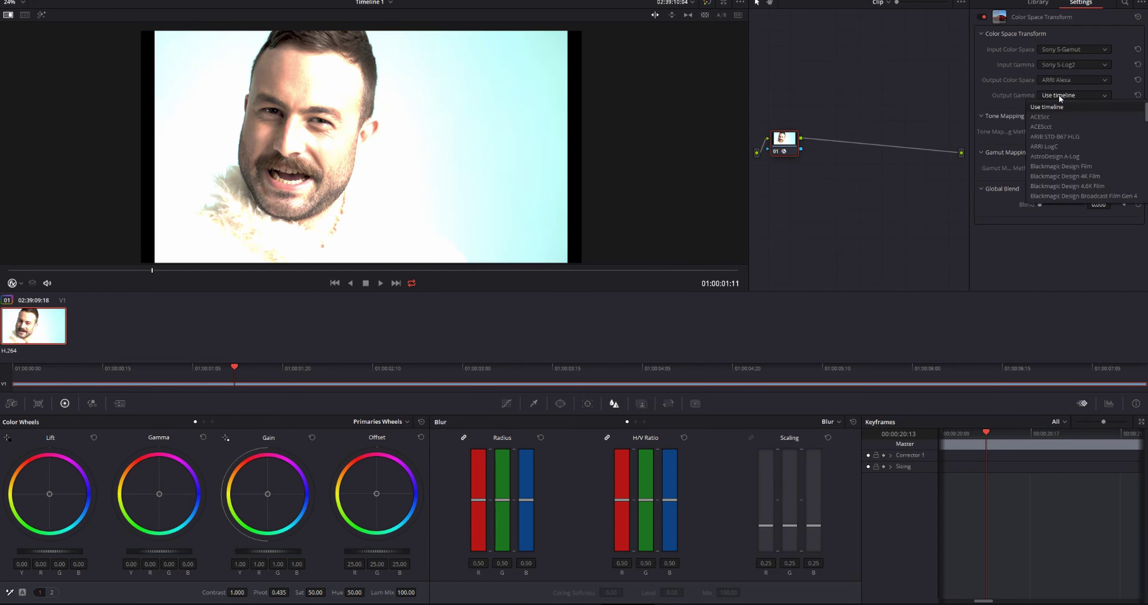
{"action": "left_click", "coordinate": [1054, 117]}
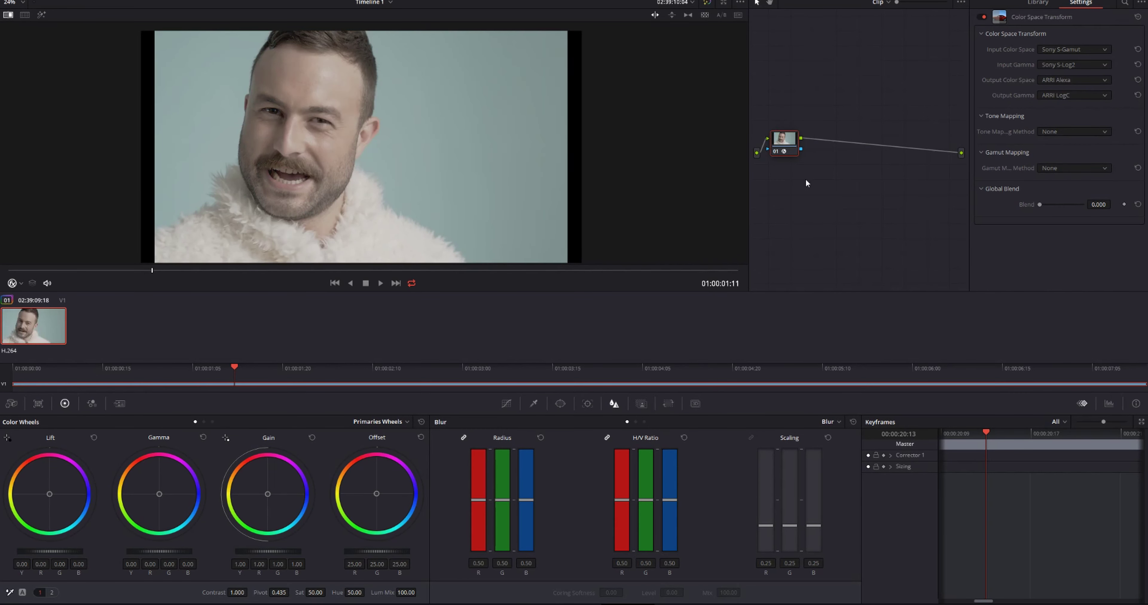
{"action": "left_click_drag", "start_coordinate": [786, 142], "coordinate": [811, 164]}
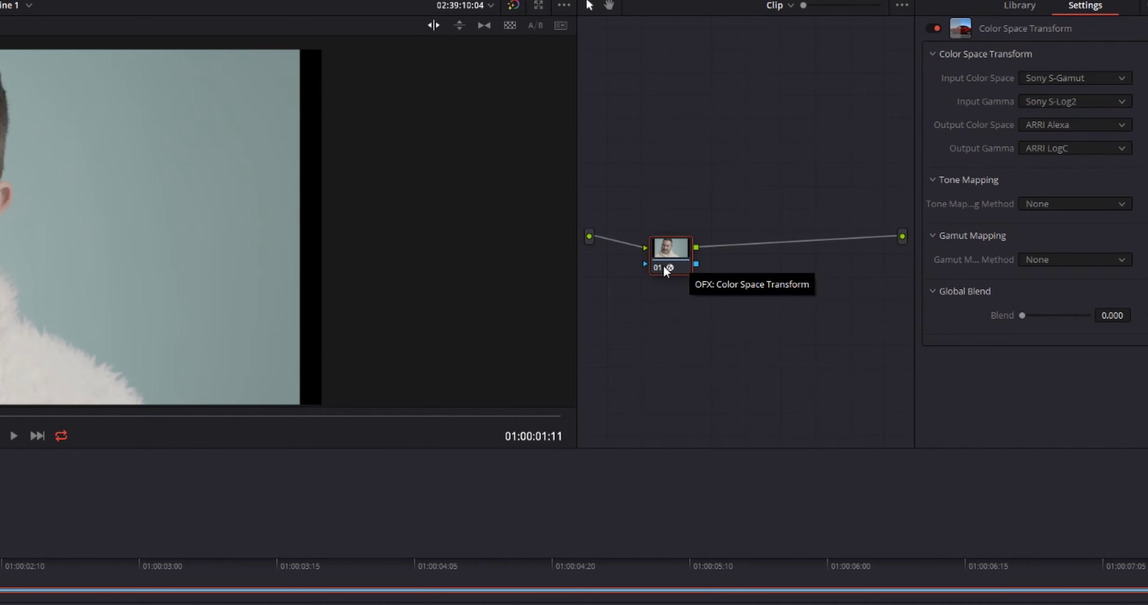
Examine the transformed clip's enlarged RGB parade, toggling node 01 to compare it with the untransformed signal.
{"action": "left_click", "coordinate": [1114, 404]}
{"action": "left_click", "coordinate": [1140, 422]}
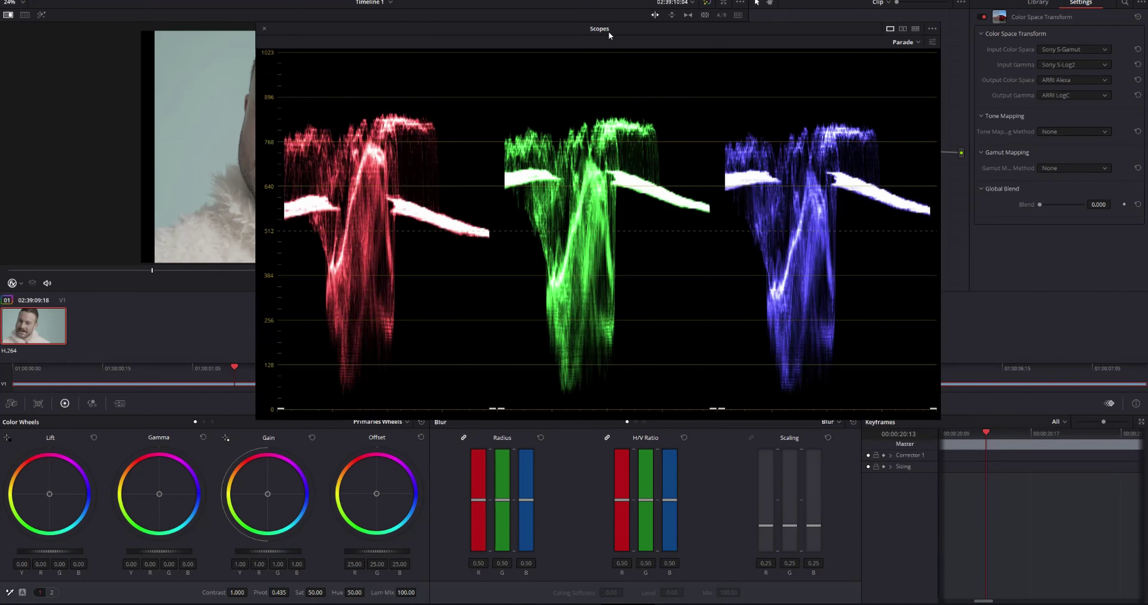
{"action": "left_click_drag", "start_coordinate": [608, 32], "coordinate": [582, 39]}
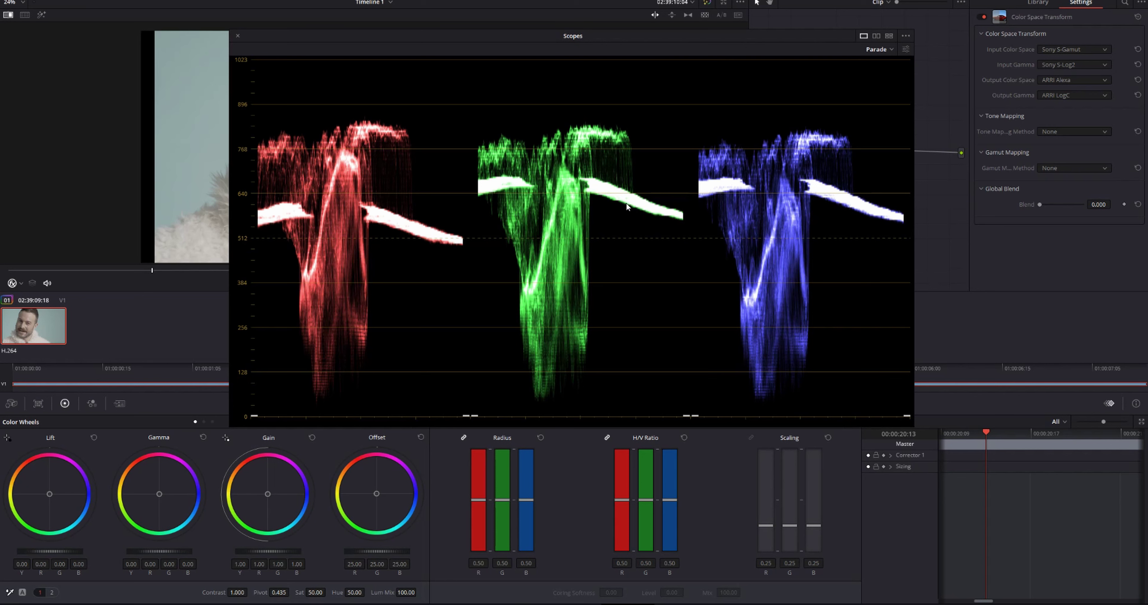
{"action": "key", "text": "ctrl+d"}
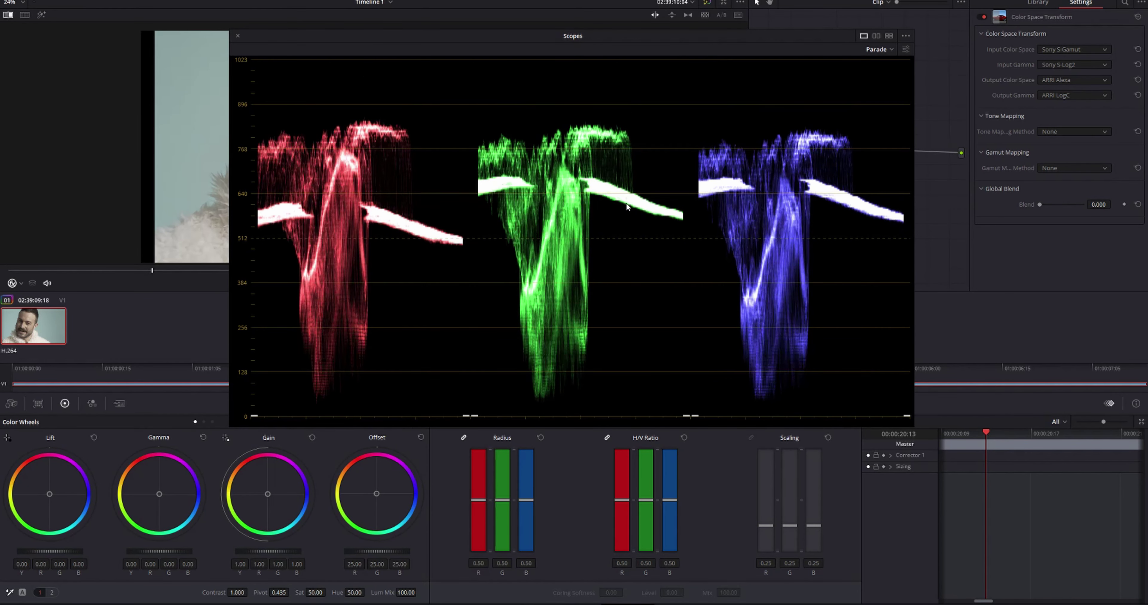
{"action": "left_click_drag", "start_coordinate": [579, 36], "coordinate": [567, 46]}
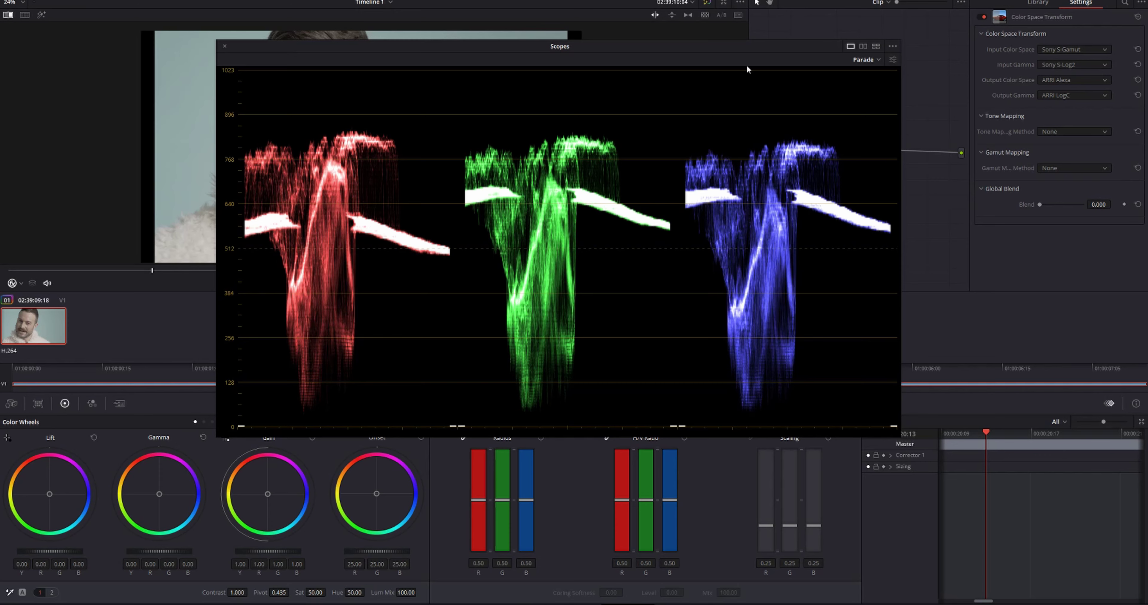
Try Rec.709 as the transform's input gamma, checking the parade and the full-screen image.
{"action": "left_click", "coordinate": [1074, 64]}
{"action": "scroll", "coordinate": [1081, 153], "scroll_direction": "down", "scroll_amount": 1}
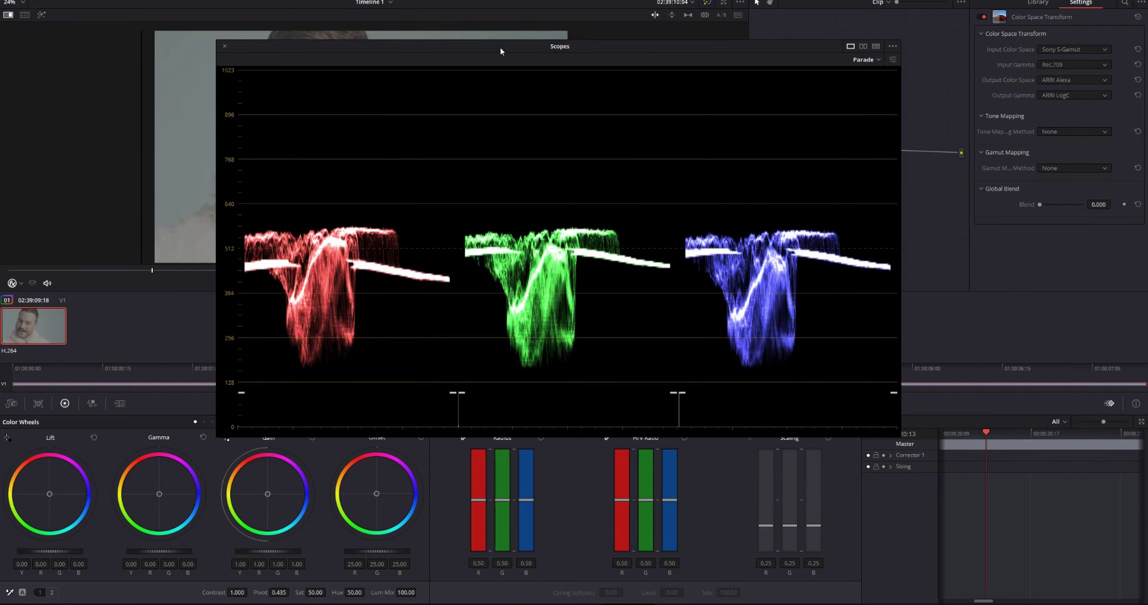
{"action": "left_click_drag", "start_coordinate": [499, 50], "coordinate": [697, 263]}
{"action": "key", "text": "ctrl+f"}
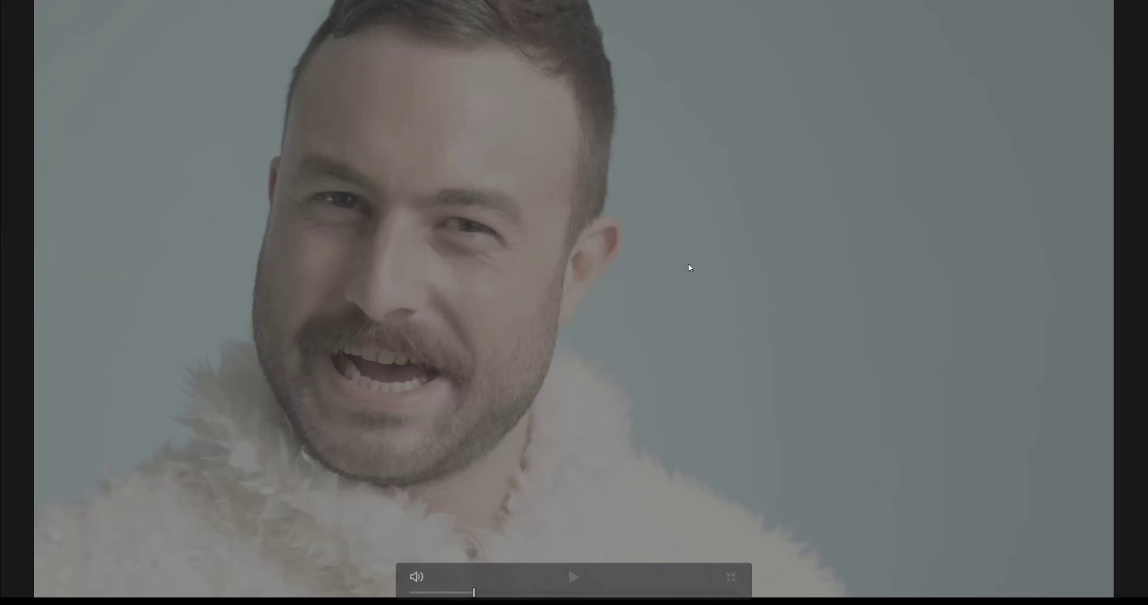
{"action": "key", "text": "ctrl+f"}
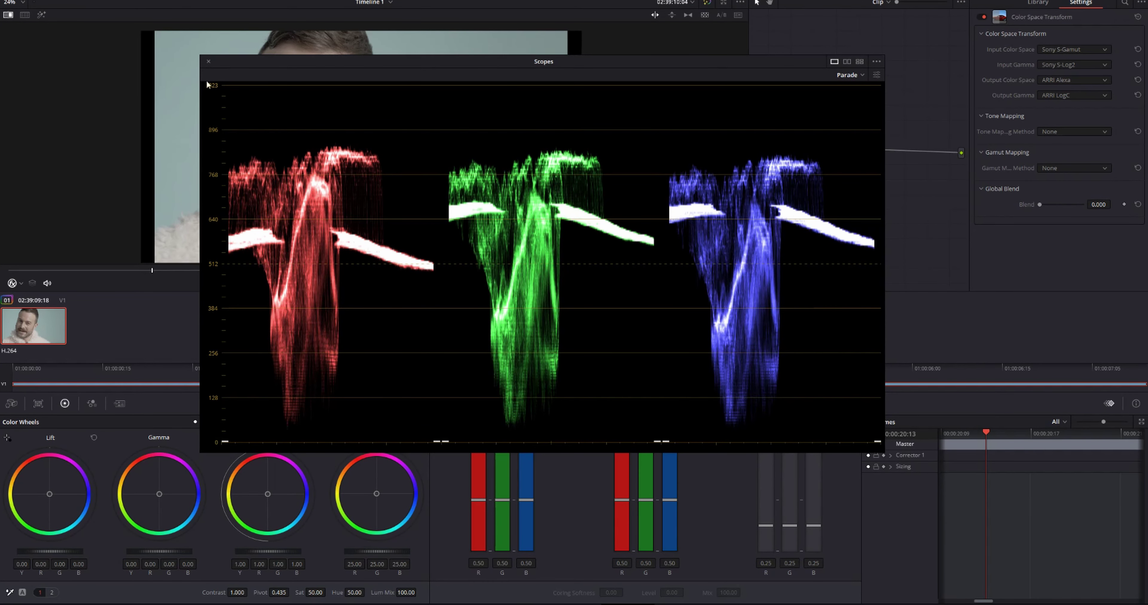
Close the scopes window, check the transformed clip full screen, and nudge node 01 in the graph.
{"action": "left_click", "coordinate": [208, 62]}
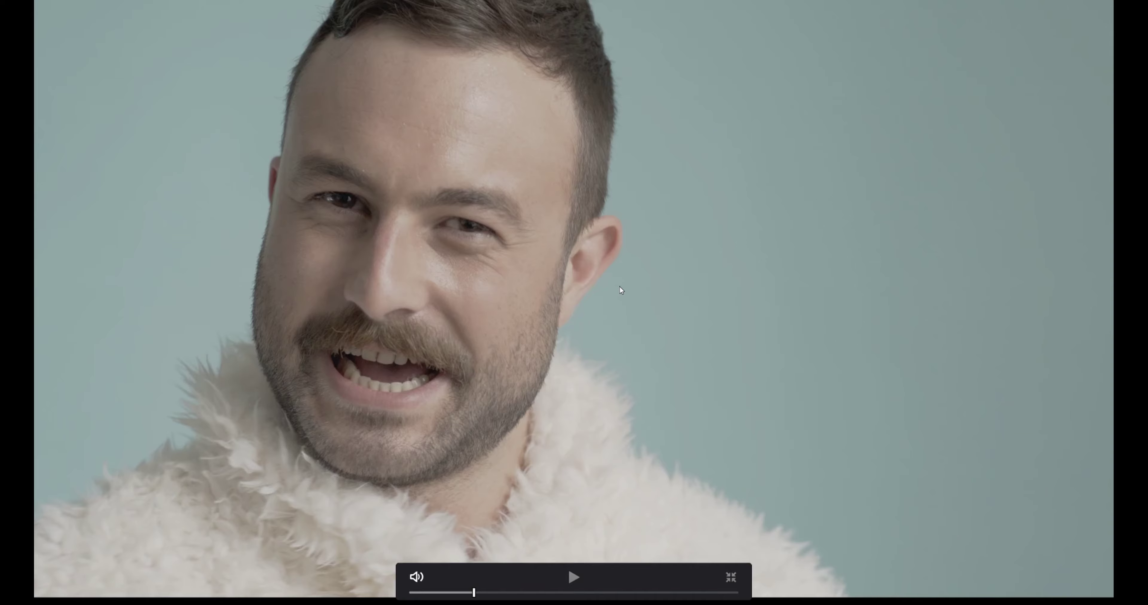
{"action": "key", "text": "ctrl+f"}
{"action": "left_click_drag", "start_coordinate": [805, 149], "coordinate": [805, 144]}
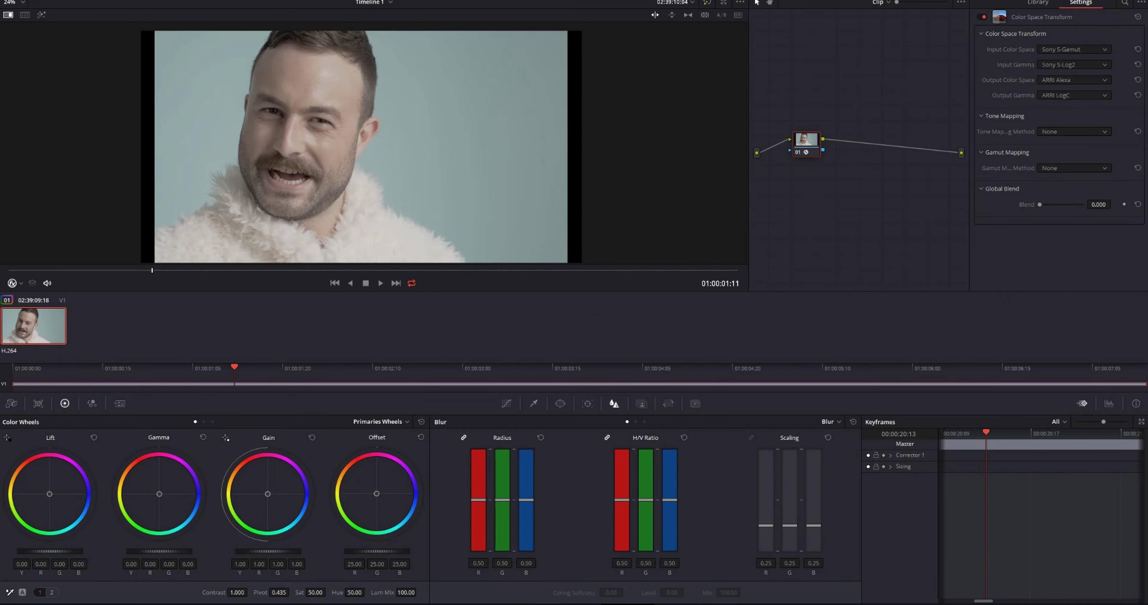
Set node 01's saturation to 72.80 and its contrast to 0.948.
{"action": "left_click_drag", "start_coordinate": [329, 592], "coordinate": [354, 592]}
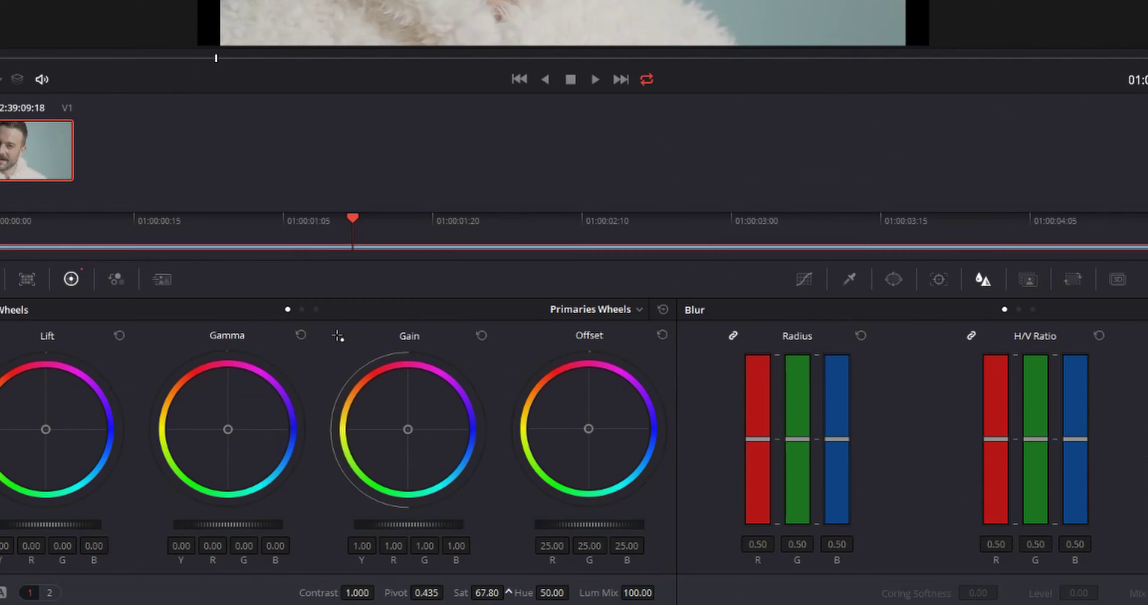
{"action": "left_click_drag", "start_coordinate": [509, 592], "coordinate": [516, 585]}
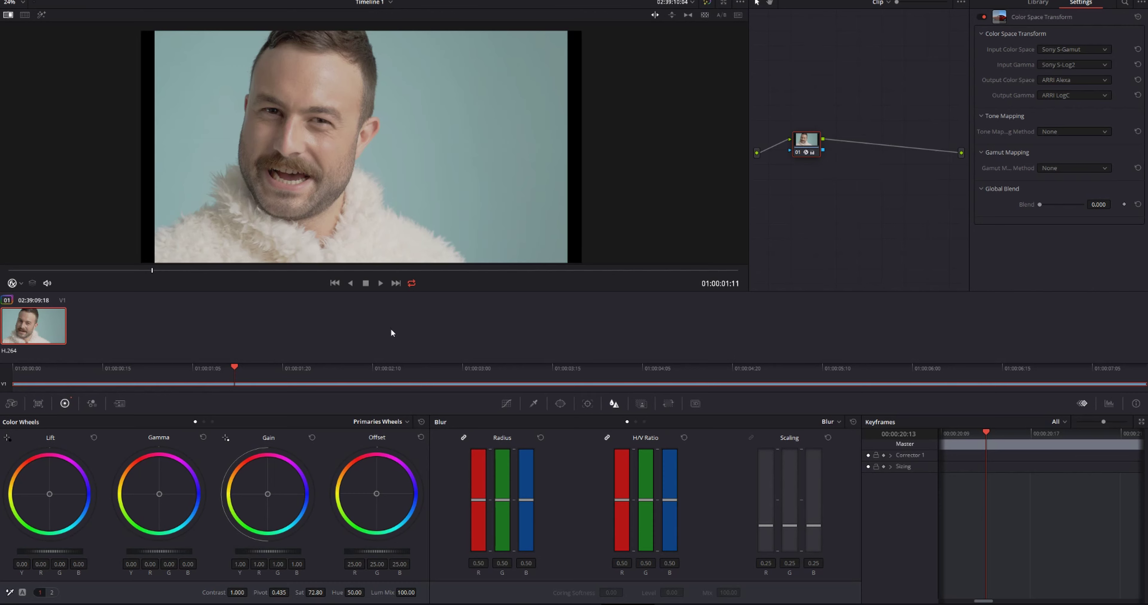
{"action": "left_click_drag", "start_coordinate": [235, 595], "coordinate": [249, 593]}
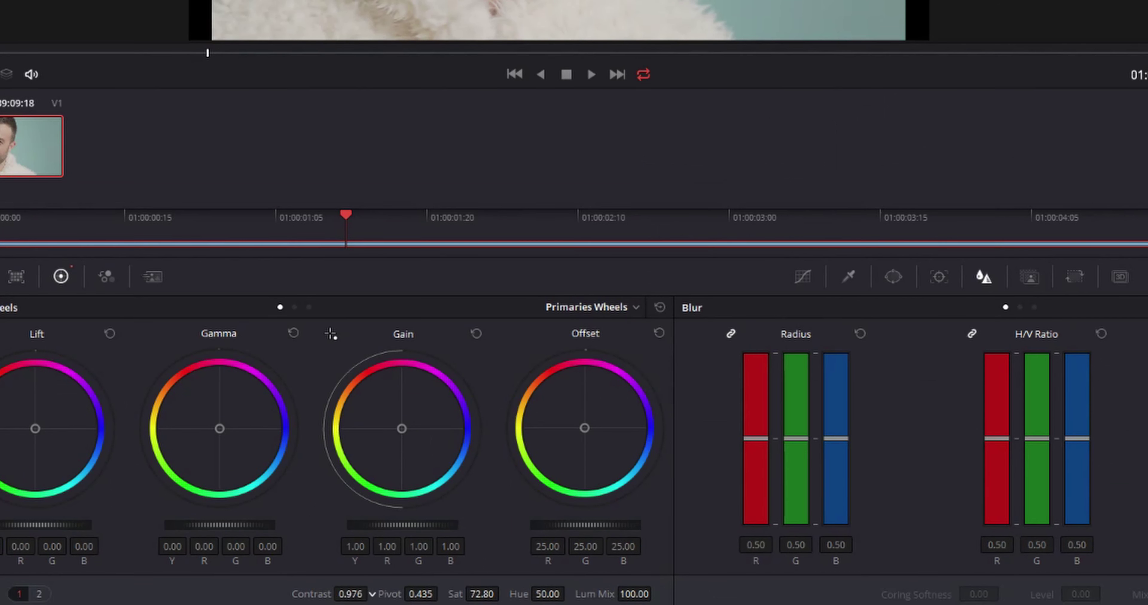
{"action": "left_click_drag", "start_coordinate": [372, 594], "coordinate": [368, 595]}
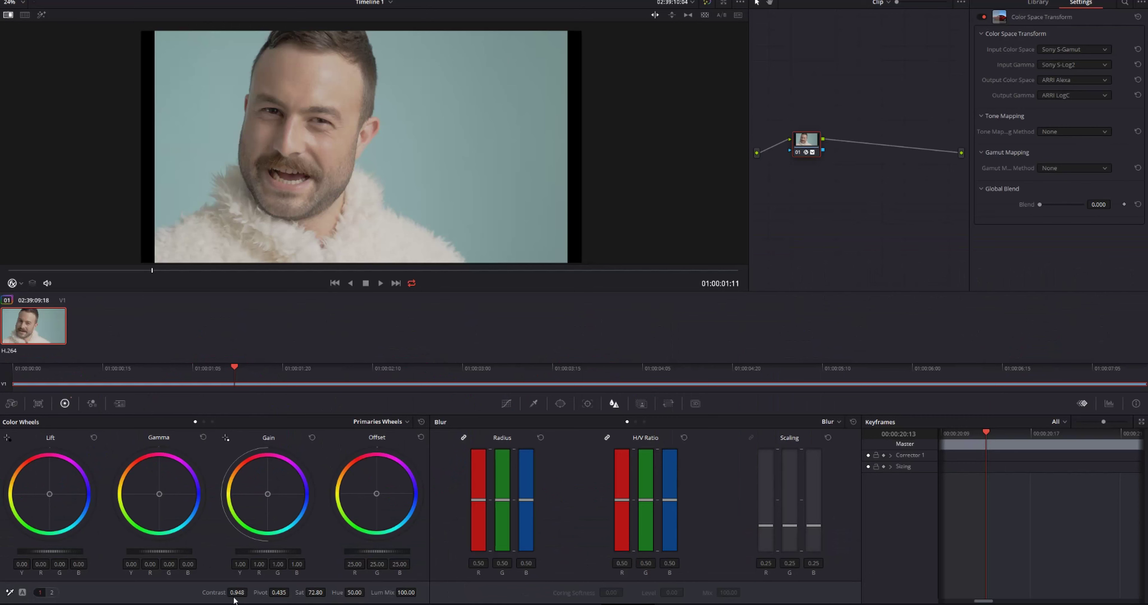
Add a highlight and a shadow point to node 01's custom curve in the enlarged viewer, and fine-tune the slightly raised highlights.
{"action": "left_click", "coordinate": [507, 404]}
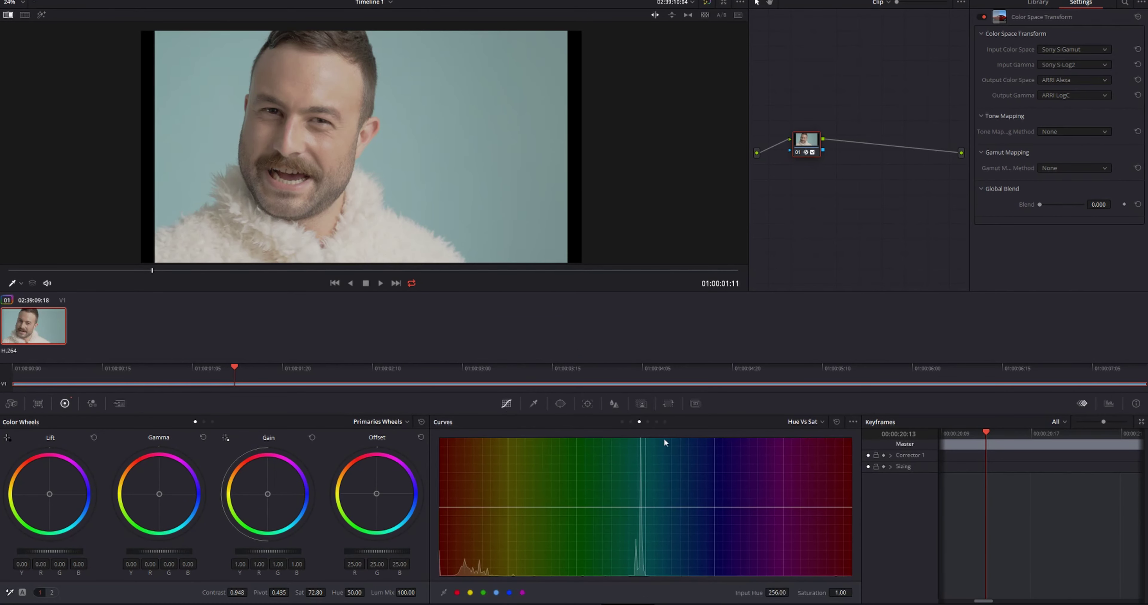
{"action": "left_click", "coordinate": [622, 422]}
{"action": "key", "text": "alt+f"}
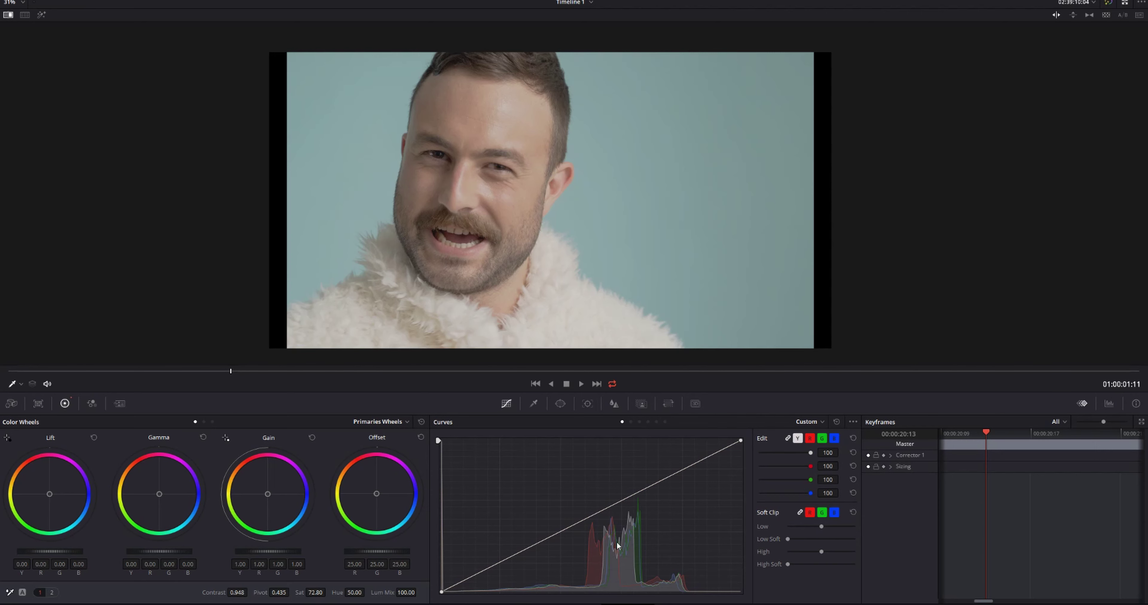
{"action": "left_click", "coordinate": [649, 481]}
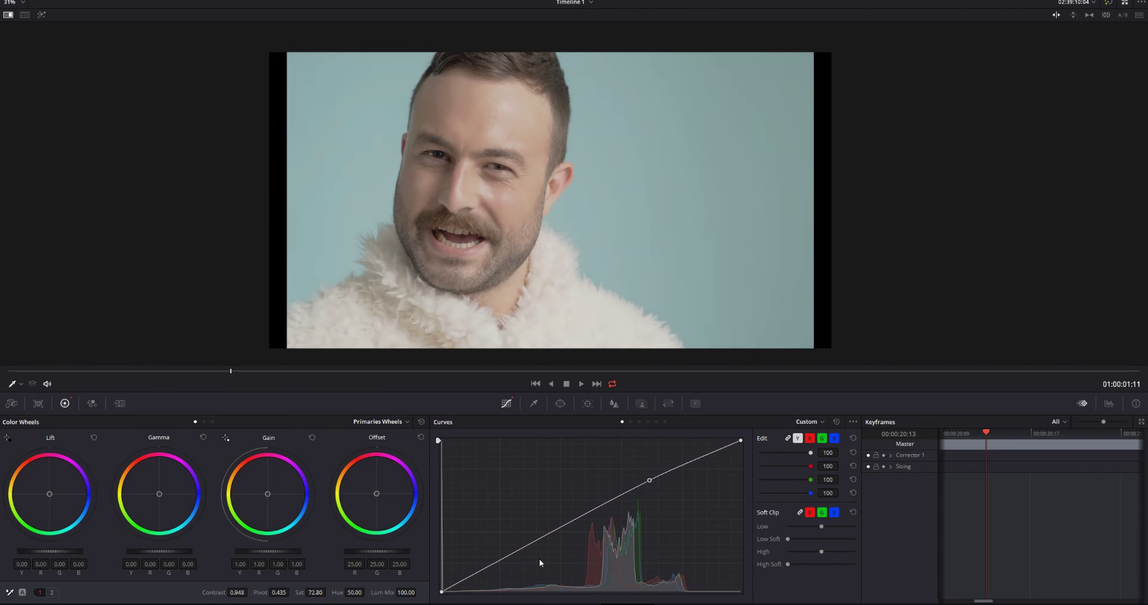
{"action": "left_click", "coordinate": [487, 567]}
{"action": "left_click_drag", "start_coordinate": [648, 482], "coordinate": [650, 482]}
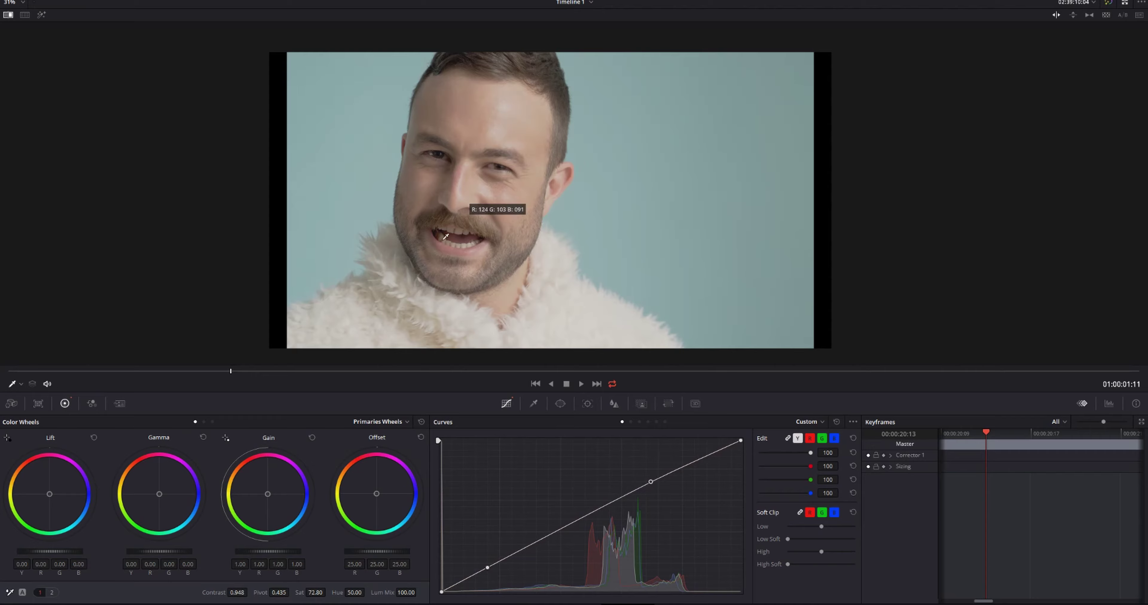
Compare the clip full screen with the grade switched off and on.
{"action": "key", "text": "ctrl+f"}
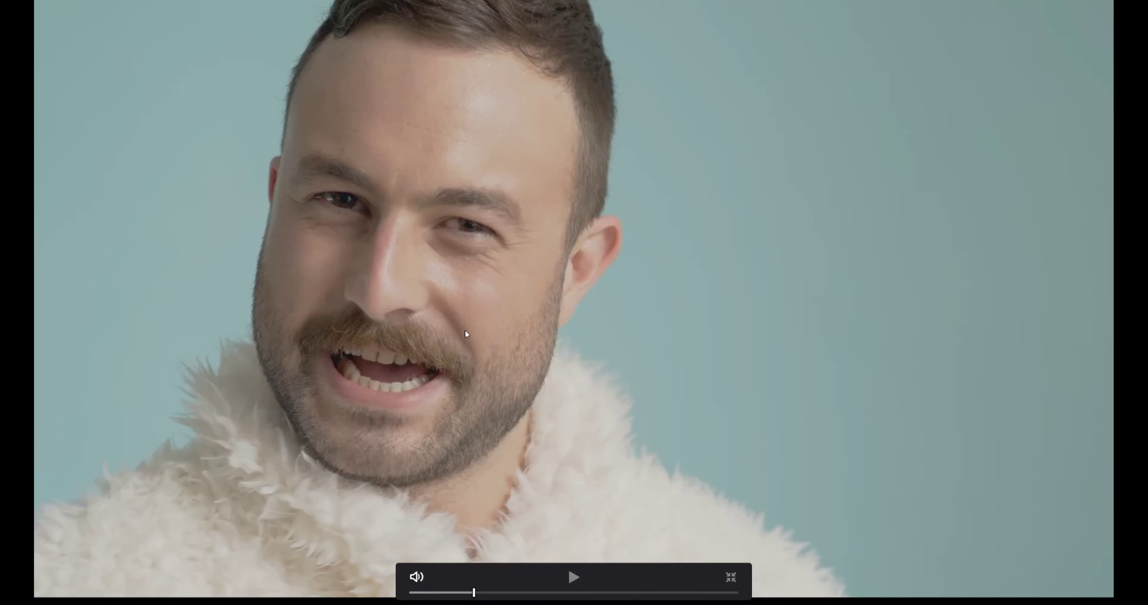
{"action": "key", "text": "ctrl+d"}
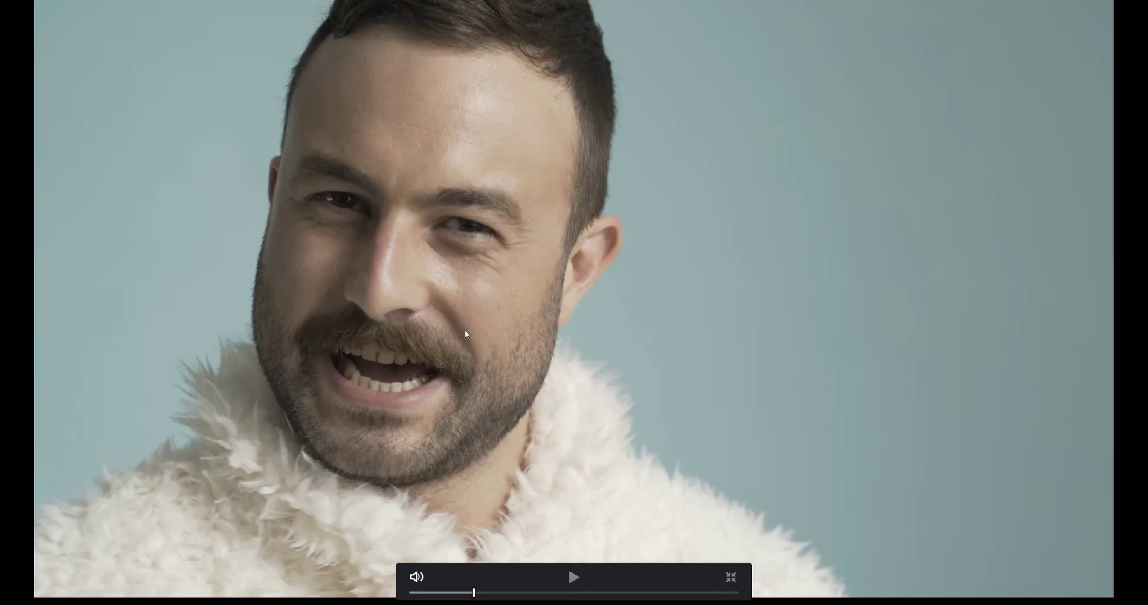
{"action": "key", "text": "shift+d"}
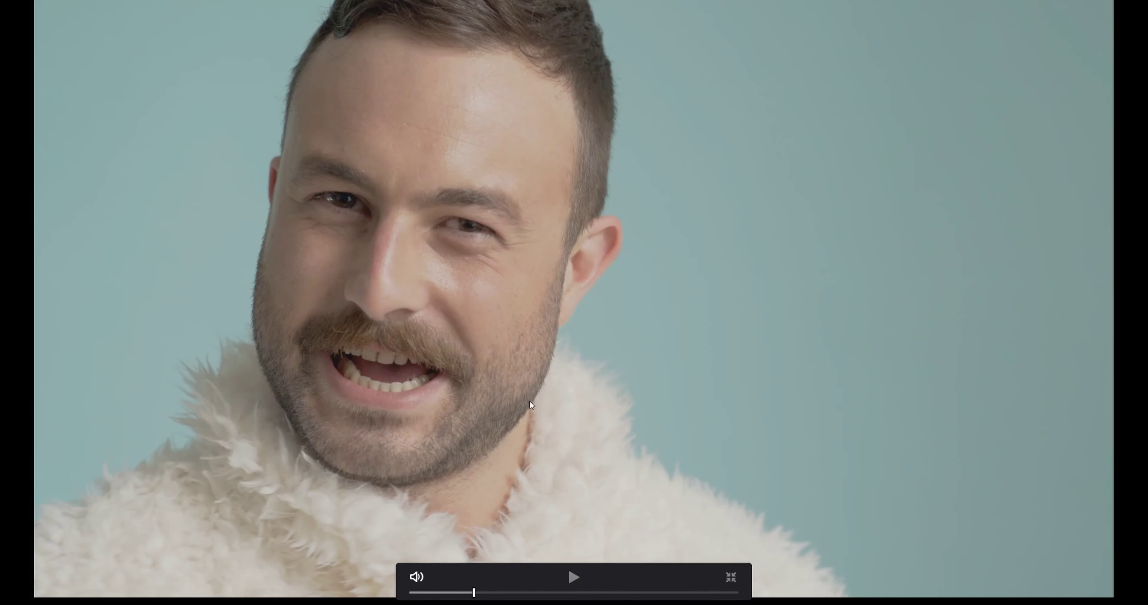
{"action": "key", "text": "shift+d"}
{"action": "key", "text": "shift+d"}
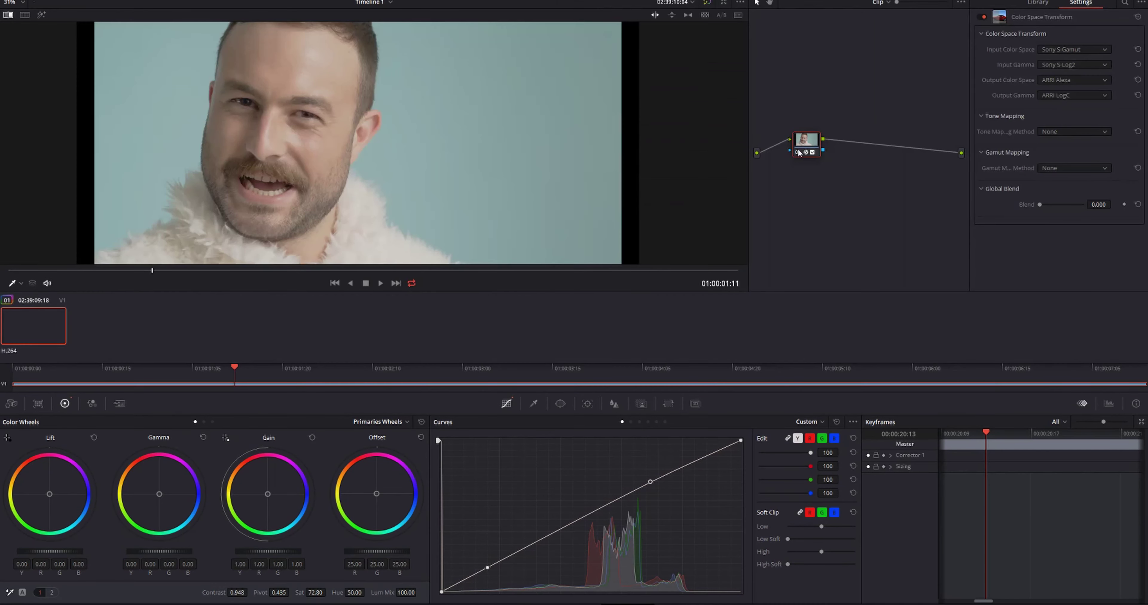
Add a serial node after node 01.
{"action": "key", "text": "alt+s"}
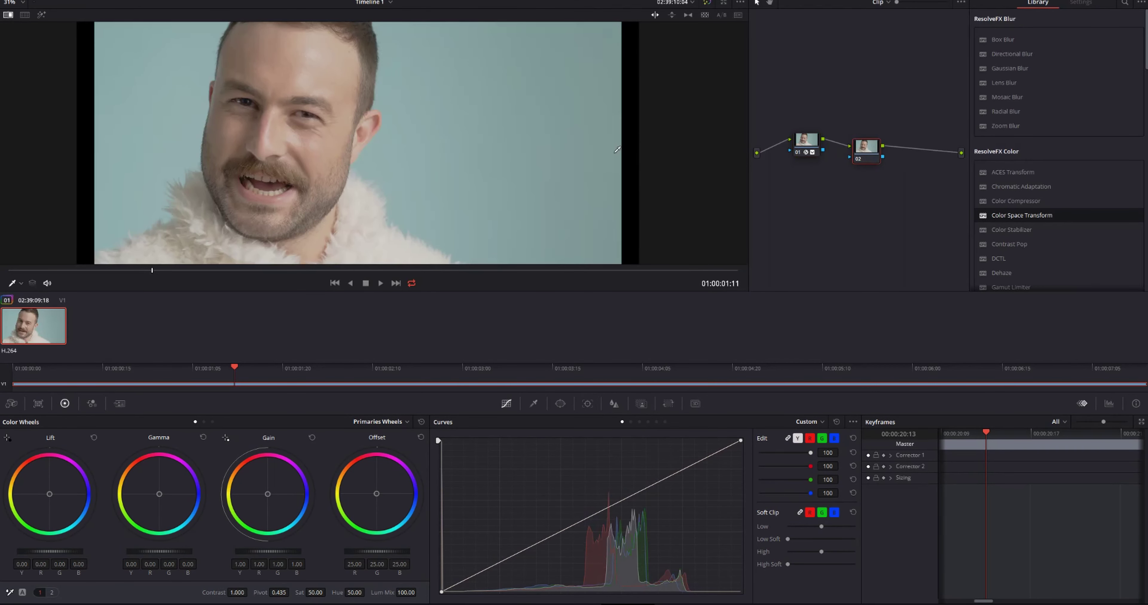
Label node 02 as WALL.
{"action": "right_click", "coordinate": [870, 154]}
{"action": "left_click", "coordinate": [897, 172]}
{"action": "type", "text": "WALL"}
Sample the teal wall for the WALL node's Hue Vs Sat curve and spread the two outer control points to widen the range.
{"action": "left_click", "coordinate": [639, 422]}
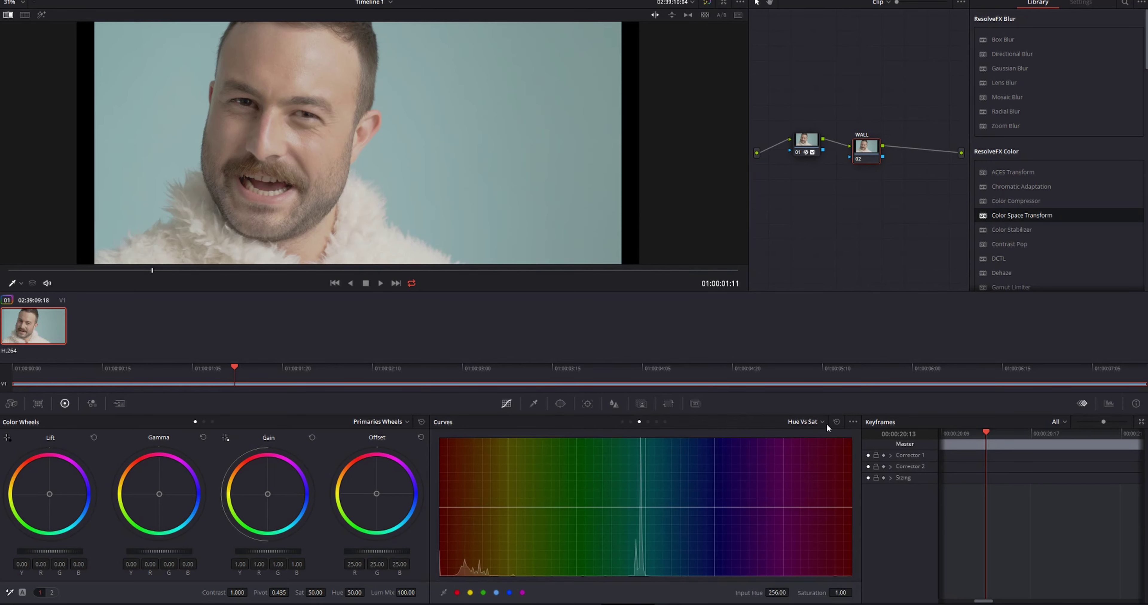
{"action": "left_click", "coordinate": [512, 116]}
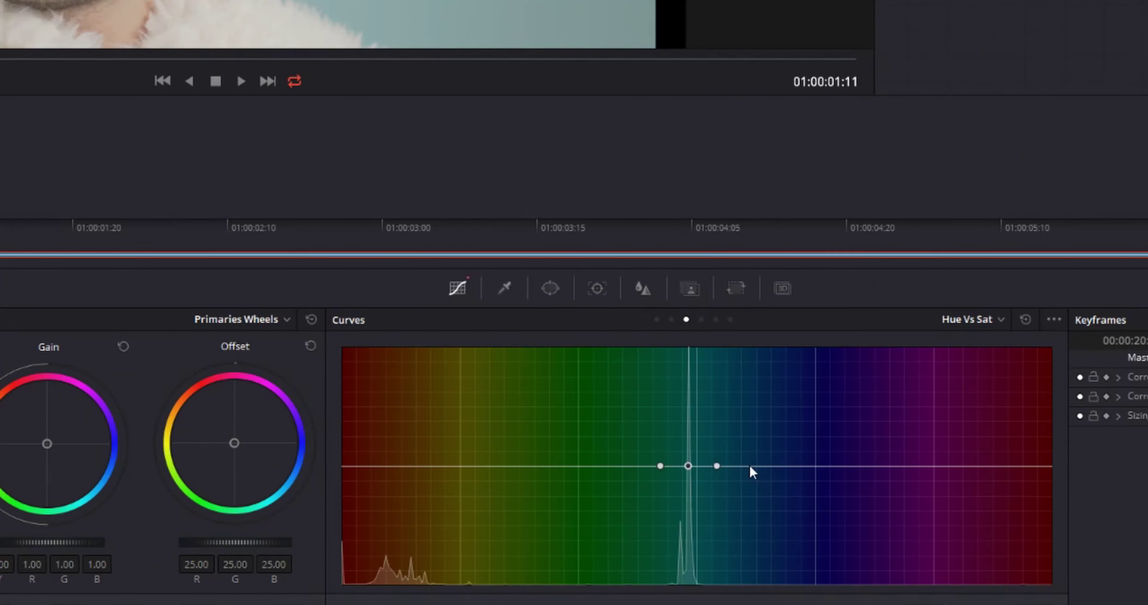
{"action": "left_click", "coordinate": [676, 506]}
{"action": "right_click", "coordinate": [656, 507]}
{"action": "left_click", "coordinate": [609, 507]}
{"action": "left_click_drag", "start_coordinate": [656, 466], "coordinate": [691, 473]}
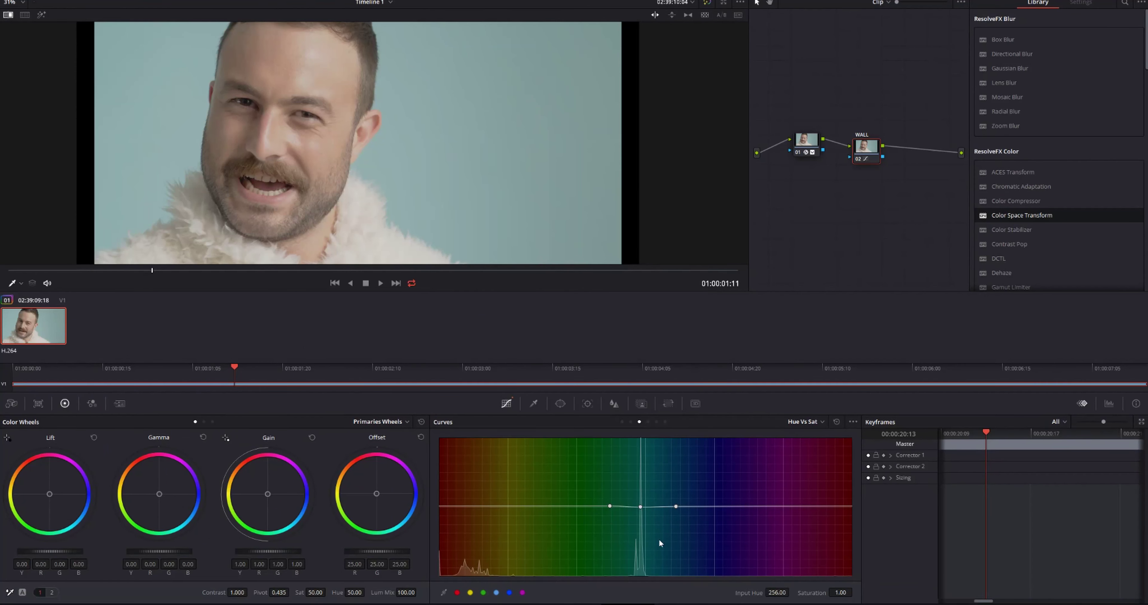
Raise the wall's hue range into a broad saturation plateau, with an added point on each side and the green-side one at about 1.79.
{"action": "left_click_drag", "start_coordinate": [641, 507], "coordinate": [647, 447]}
{"action": "left_click", "coordinate": [687, 506]}
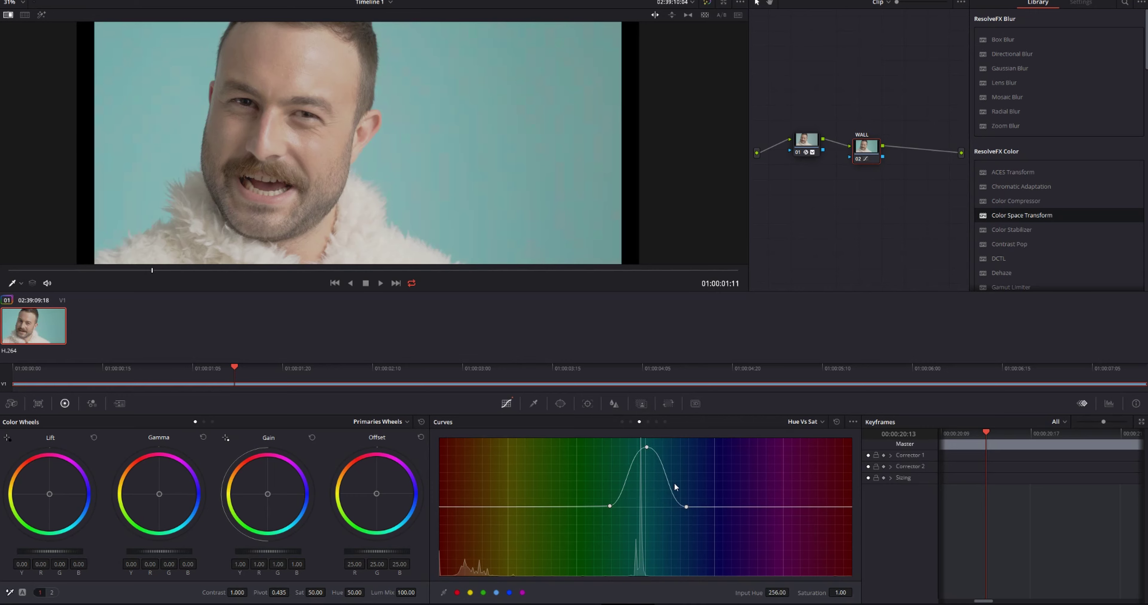
{"action": "left_click_drag", "start_coordinate": [673, 482], "coordinate": [677, 446]}
{"action": "left_click", "coordinate": [608, 506]}
{"action": "mouse_move", "coordinate": [619, 465]}
{"action": "left_mouse_down"}
{"action": "mouse_move", "coordinate": [615, 451]}
{"action": "mouse_move", "coordinate": [624, 468]}
{"action": "left_mouse_up"}
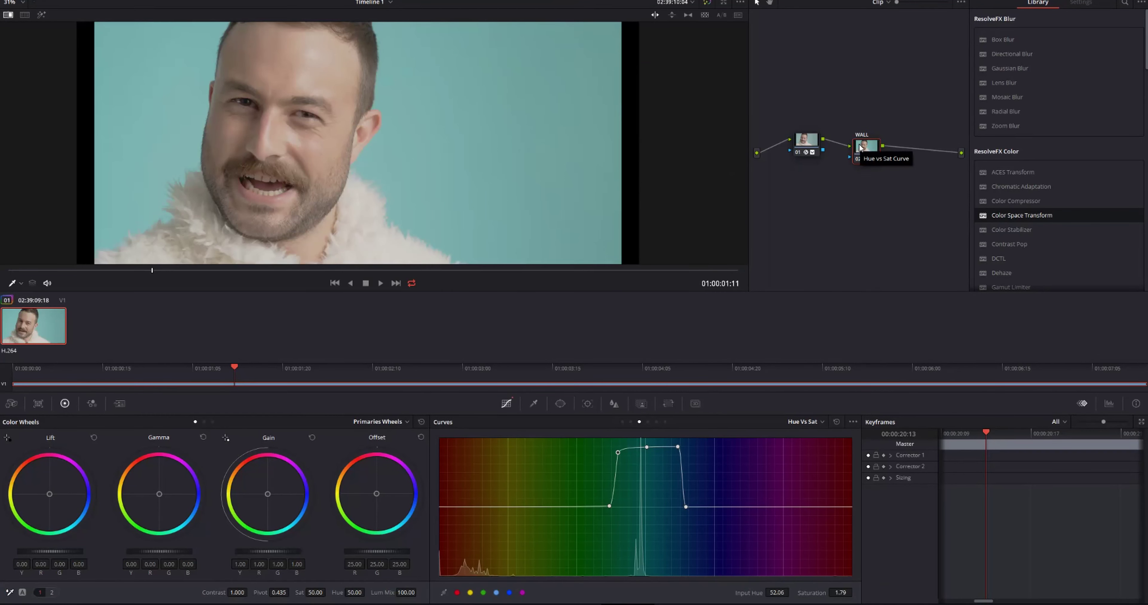
Add two parallel nodes alongside the WALL node and label them FACE and NOSE.
{"action": "left_click_drag", "start_coordinate": [859, 148], "coordinate": [858, 121]}
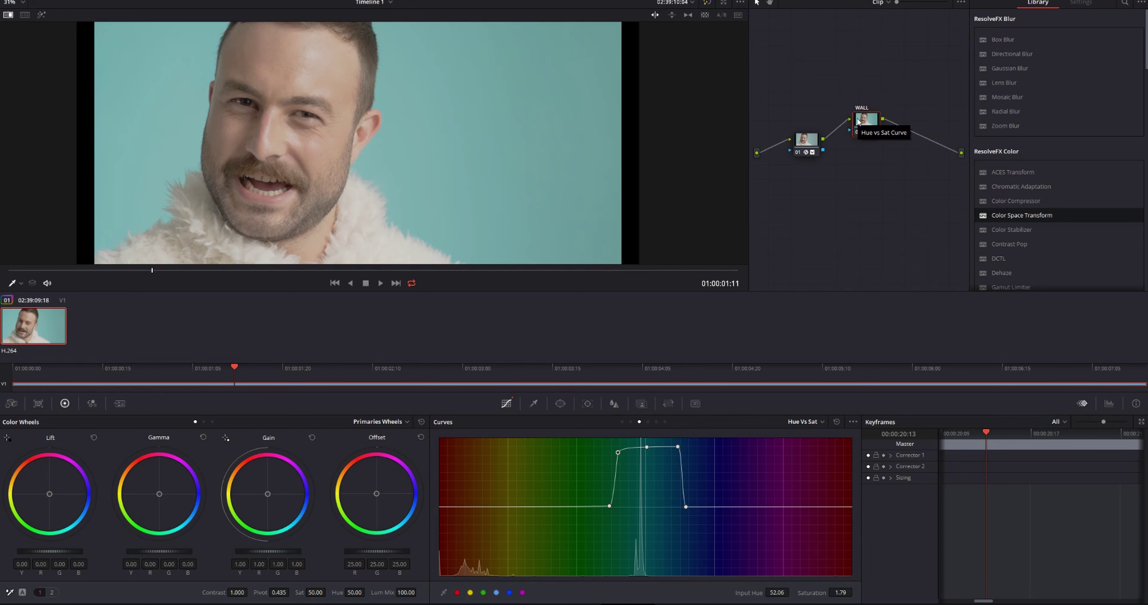
{"action": "key", "text": "alt+p"}
{"action": "right_click", "coordinate": [858, 158]}
{"action": "left_click", "coordinate": [876, 175]}
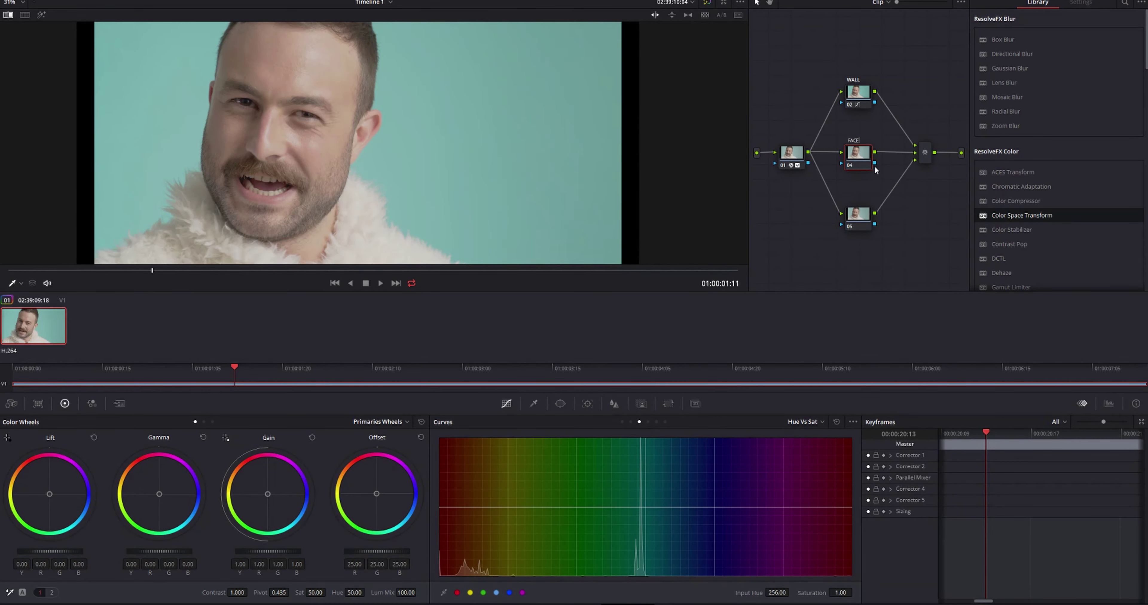
{"action": "left_click_drag", "start_coordinate": [853, 213], "coordinate": [854, 220]}
{"action": "right_click", "coordinate": [856, 221]}
{"action": "left_click", "coordinate": [877, 236]}
{"action": "type", "text": "NOSE"}
Sample the facial skin with the HSL qualifier on the FACE node, using the enlarged viewer with the selection highlighted.
{"action": "left_click", "coordinate": [855, 153]}
{"action": "key", "text": "alt+f"}
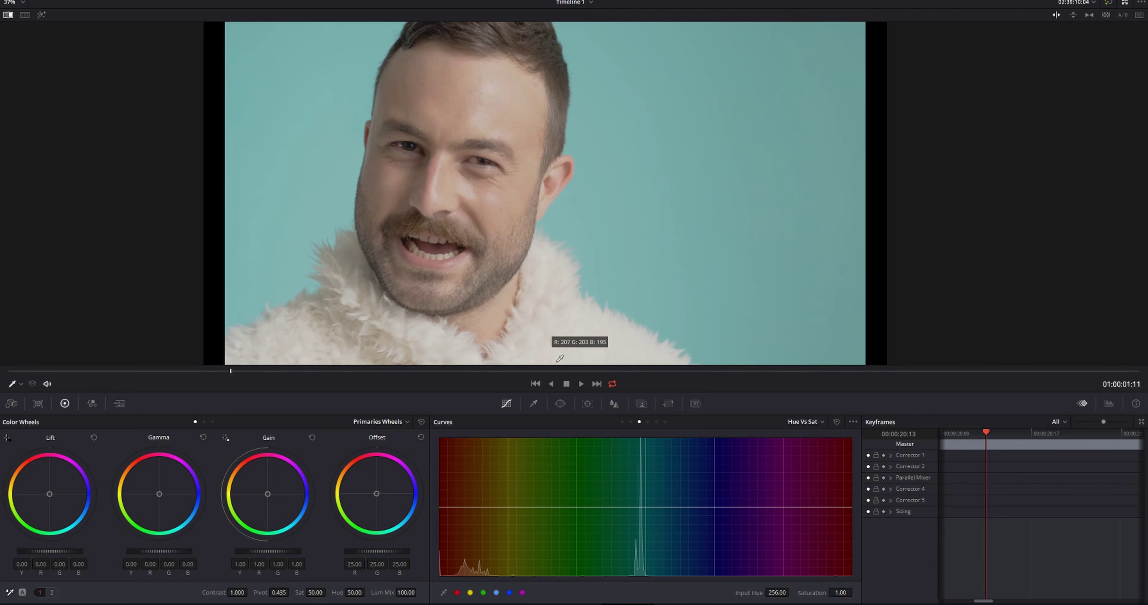
{"action": "left_click", "coordinate": [534, 404]}
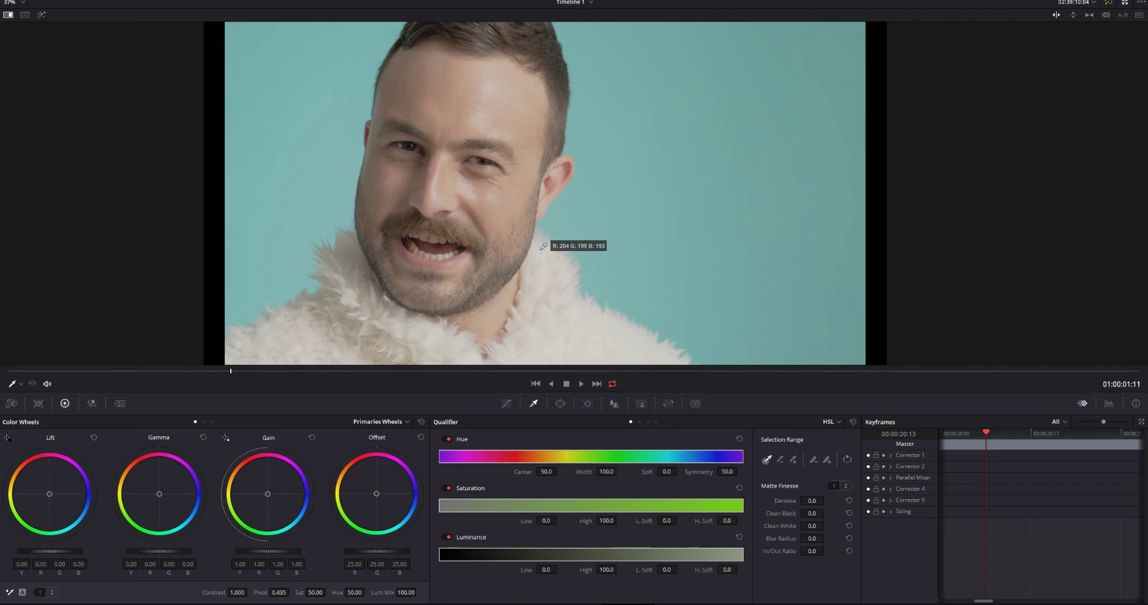
{"action": "key", "text": "shift+h"}
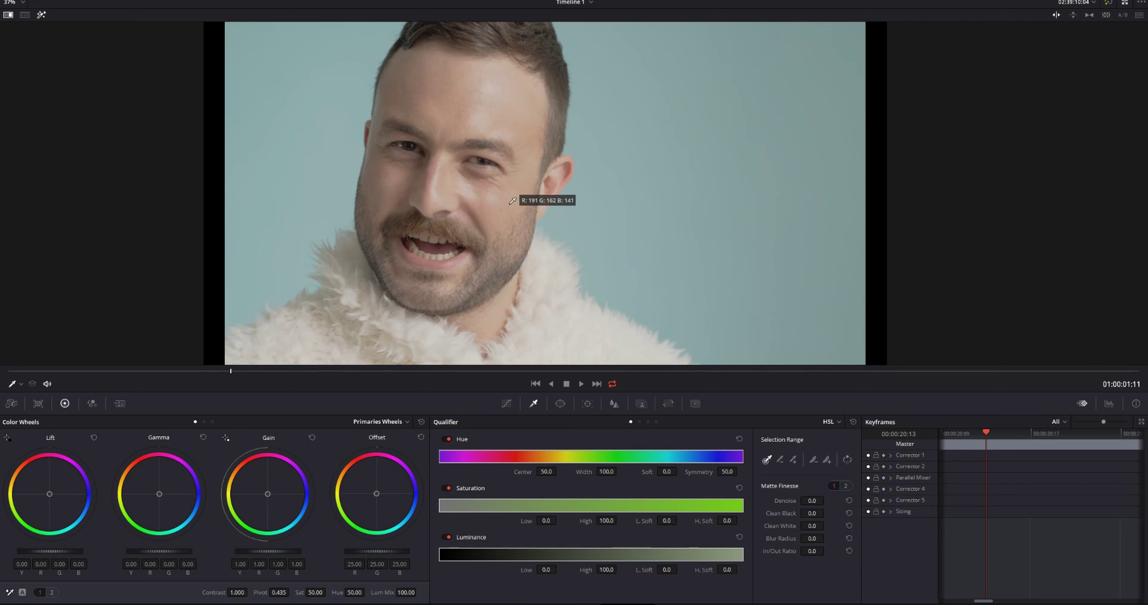
{"action": "mouse_move", "coordinate": [510, 204]}
{"action": "left_mouse_down"}
{"action": "mouse_move", "coordinate": [449, 186]}
{"action": "mouse_move", "coordinate": [406, 198]}
{"action": "mouse_move", "coordinate": [453, 96]}
{"action": "mouse_move", "coordinate": [519, 117]}
{"action": "left_mouse_up"}
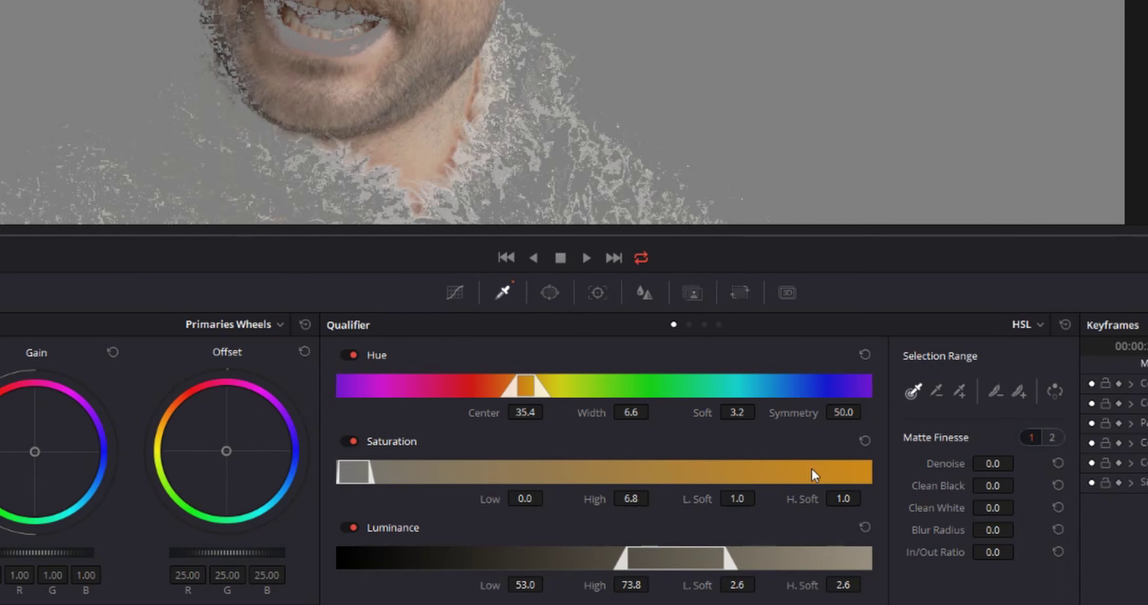
Refine the skin key to hue center 34.1 and width 9.1, with blur radius 32.2, clean white 33.8 and clean black 19.1.
{"action": "mouse_move", "coordinate": [629, 414]}
{"action": "left_mouse_down"}
{"action": "mouse_move", "coordinate": [646, 412]}
{"action": "mouse_move", "coordinate": [626, 414]}
{"action": "left_mouse_up"}
{"action": "mouse_move", "coordinate": [522, 417]}
{"action": "left_mouse_down"}
{"action": "mouse_move", "coordinate": [513, 416]}
{"action": "mouse_move", "coordinate": [539, 413]}
{"action": "left_mouse_up"}
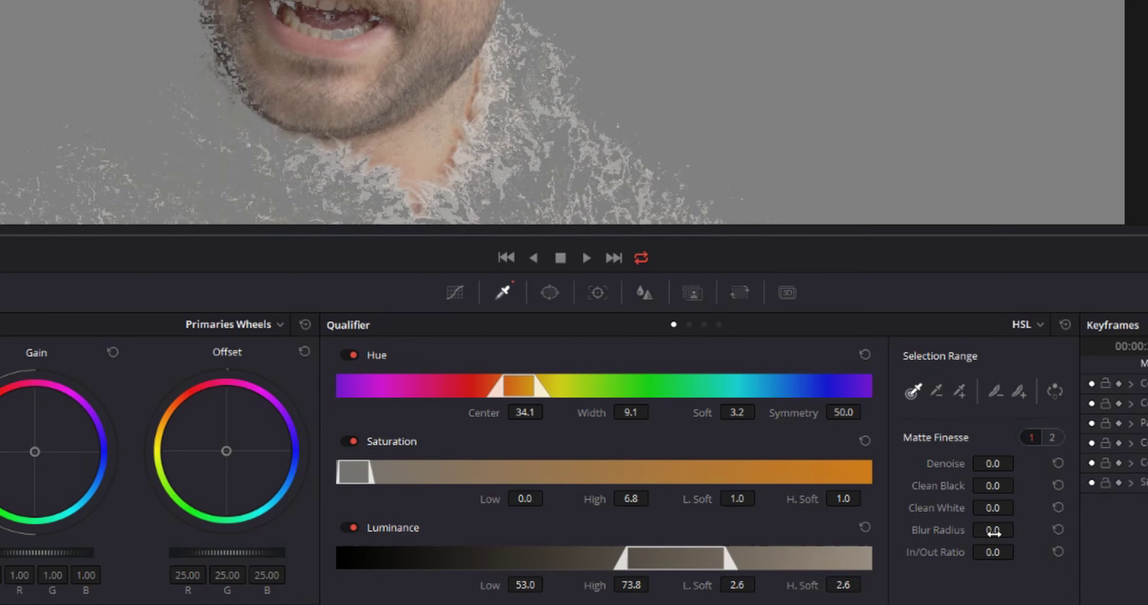
{"action": "left_click_drag", "start_coordinate": [994, 532], "coordinate": [1025, 532]}
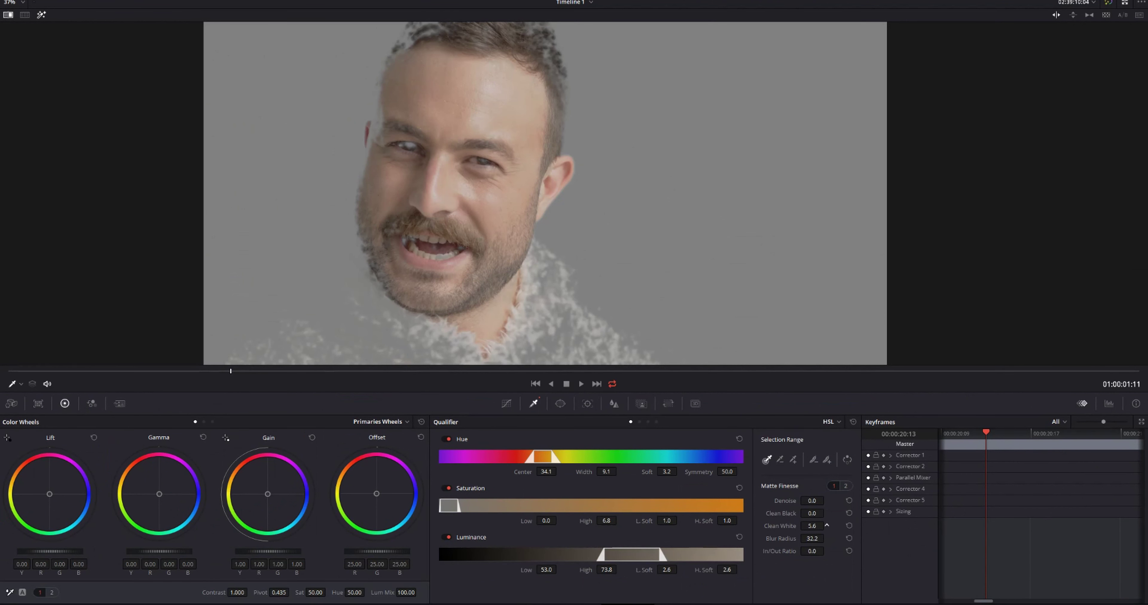
{"action": "left_click_drag", "start_coordinate": [827, 525], "coordinate": [826, 513]}
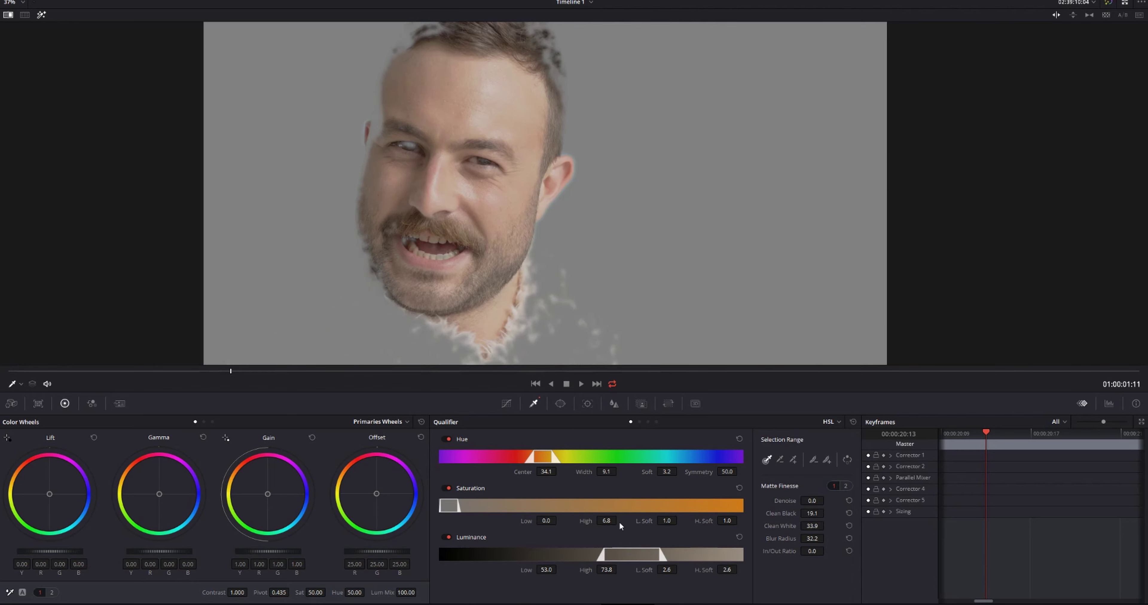
Set the skin key's saturation high to 8.5 and luminance range to 51.8–77.2, and turn off the selection highlight.
{"action": "left_click_drag", "start_coordinate": [618, 521], "coordinate": [559, 570]}
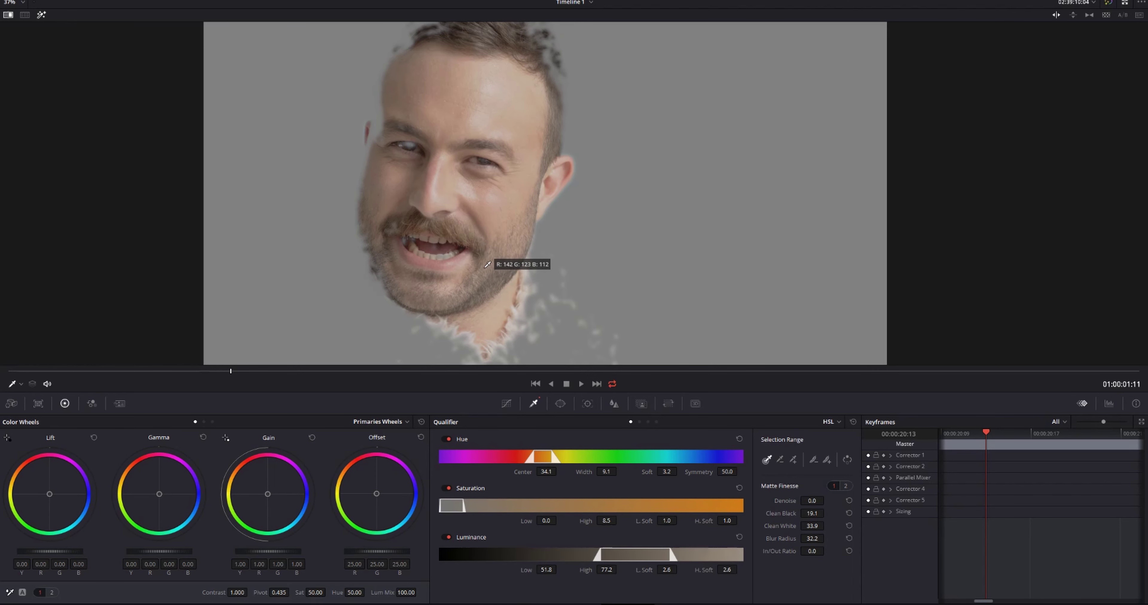
{"action": "key", "text": "shift+h"}
{"action": "scroll", "coordinate": [487, 265], "scroll_direction": "up", "scroll_amount": 1}
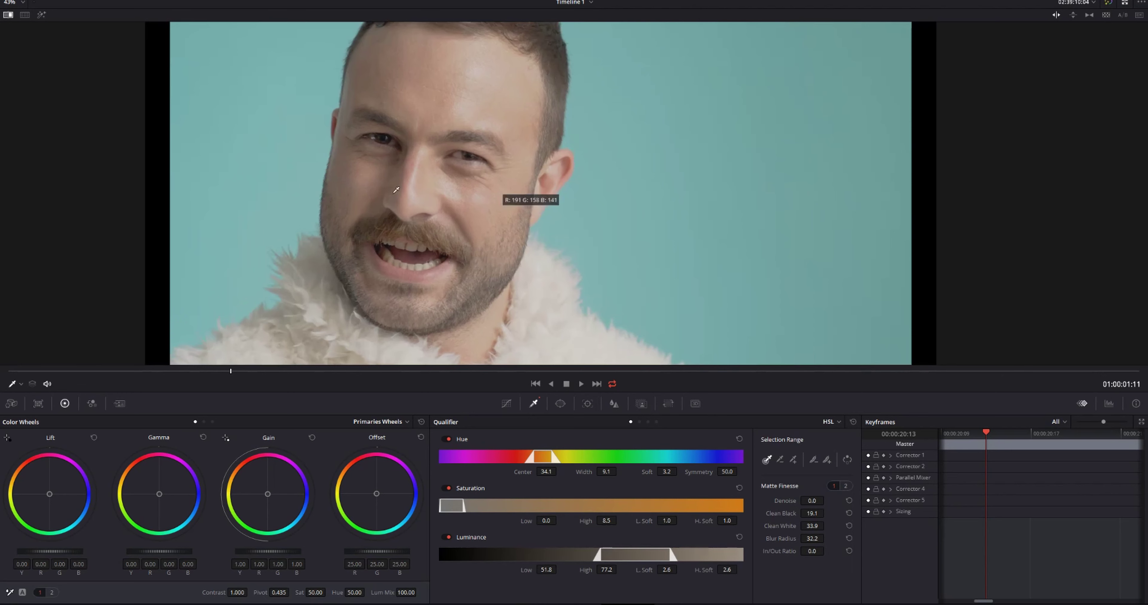
Set the face's saturation to 54.30 and warm its log midtones to R 0.04, G -0.01, B -0.04.
{"action": "left_click", "coordinate": [213, 422]}
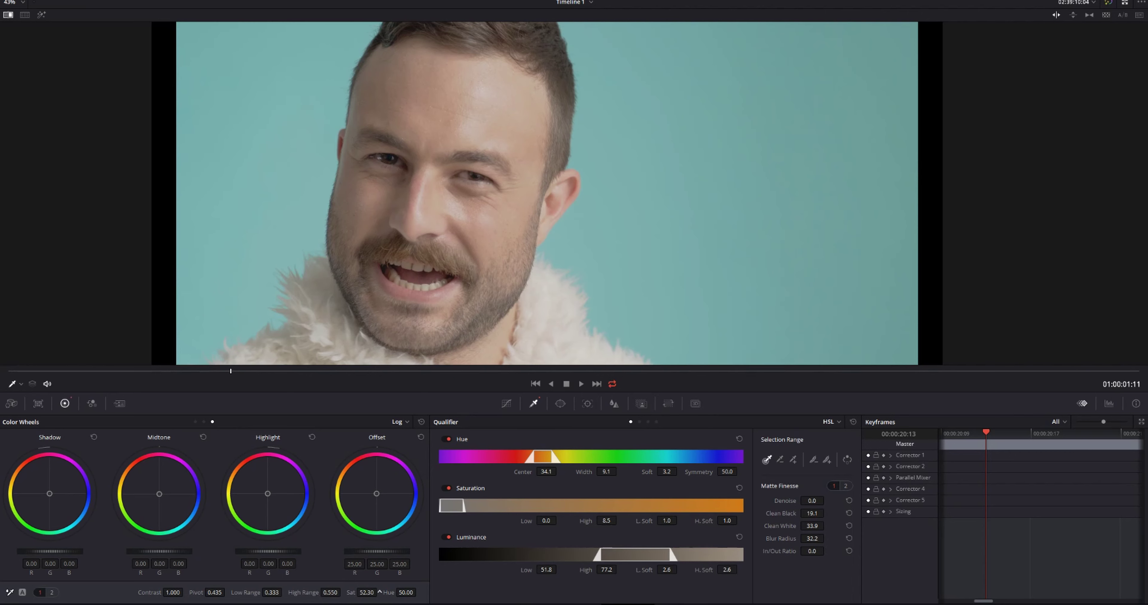
{"action": "left_click_drag", "start_coordinate": [157, 496], "coordinate": [158, 494]}
{"action": "left_click_drag", "start_coordinate": [156, 491], "coordinate": [154, 487]}
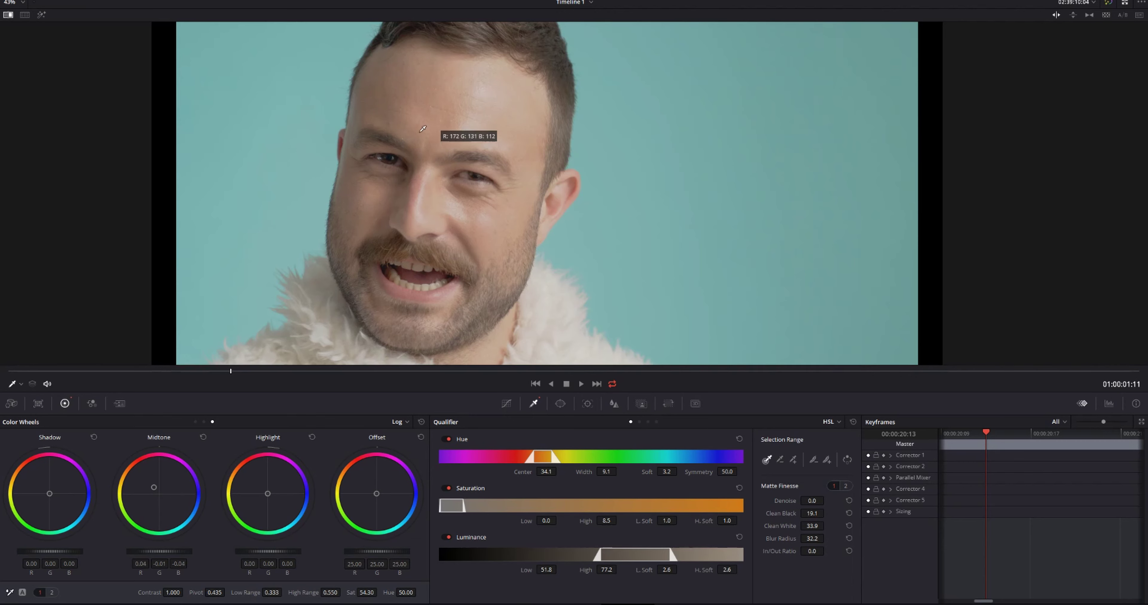
Cool the face's log highlights to -0.13/0.03/0.08 with high range 0.630, and set midtones to 0.05/-0.01/-0.06 and contrast to 1.038.
{"action": "left_click_drag", "start_coordinate": [273, 499], "coordinate": [269, 496]}
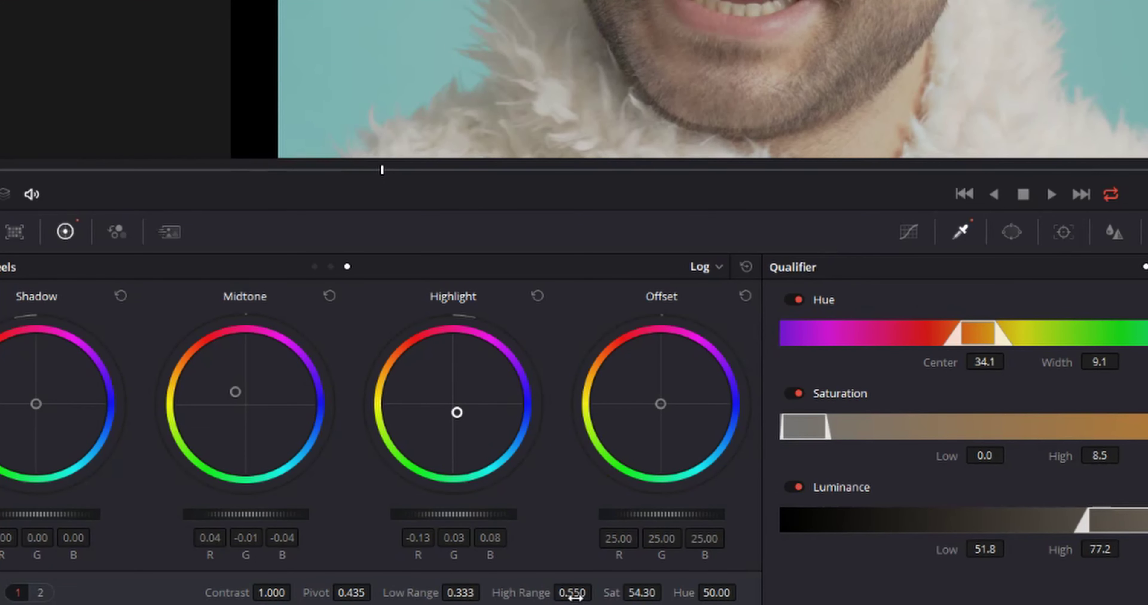
{"action": "left_click_drag", "start_coordinate": [574, 592], "coordinate": [485, 592]}
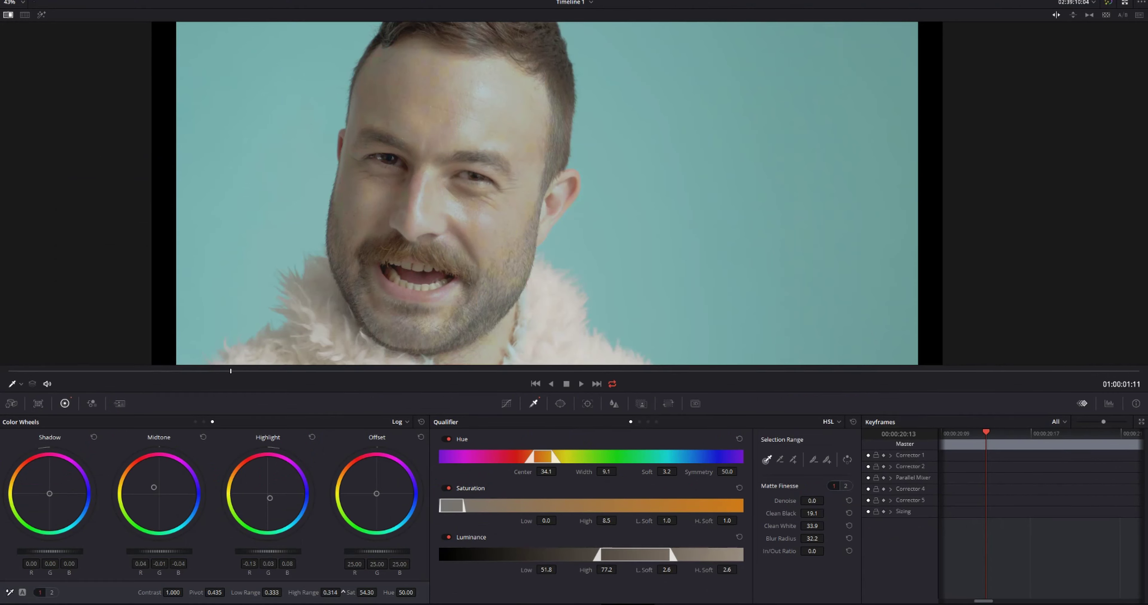
{"action": "left_click_drag", "start_coordinate": [342, 592], "coordinate": [343, 593]}
{"action": "left_click_drag", "start_coordinate": [164, 490], "coordinate": [162, 488]}
Shape the FACE node's custom curve with four points that slightly lift the lower midtones, and check the clip full screen.
{"action": "left_click", "coordinate": [506, 404]}
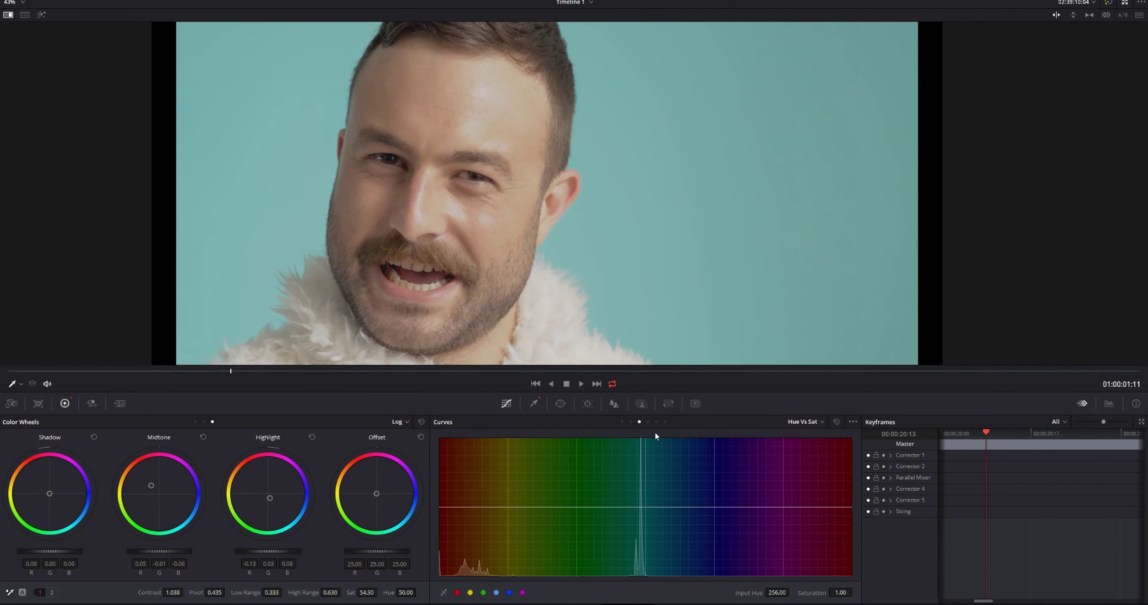
{"action": "left_click", "coordinate": [622, 422]}
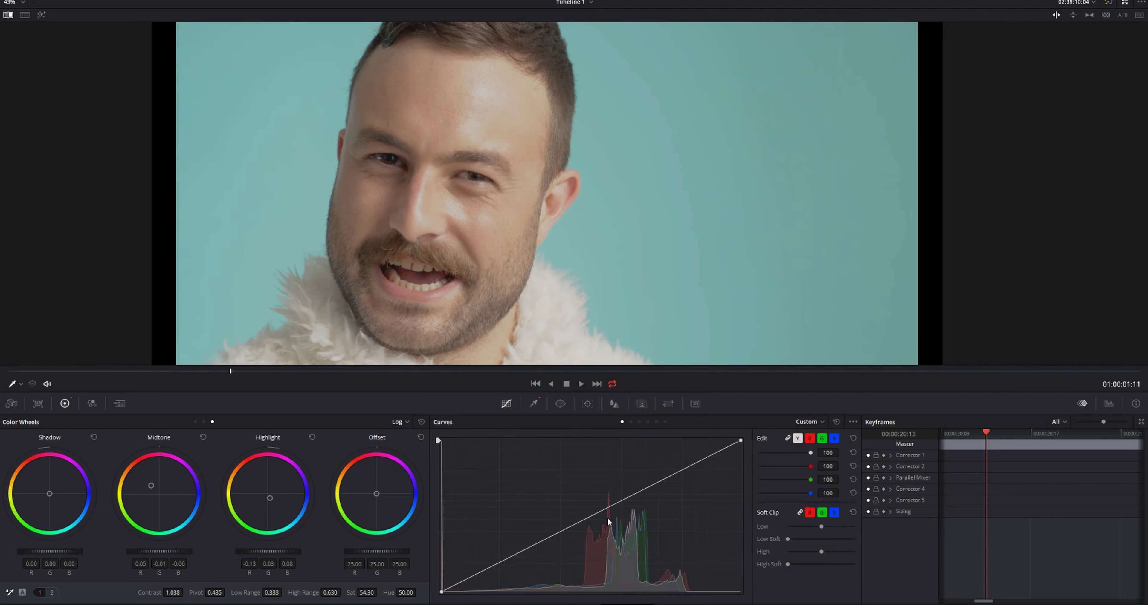
{"action": "left_click", "coordinate": [616, 504]}
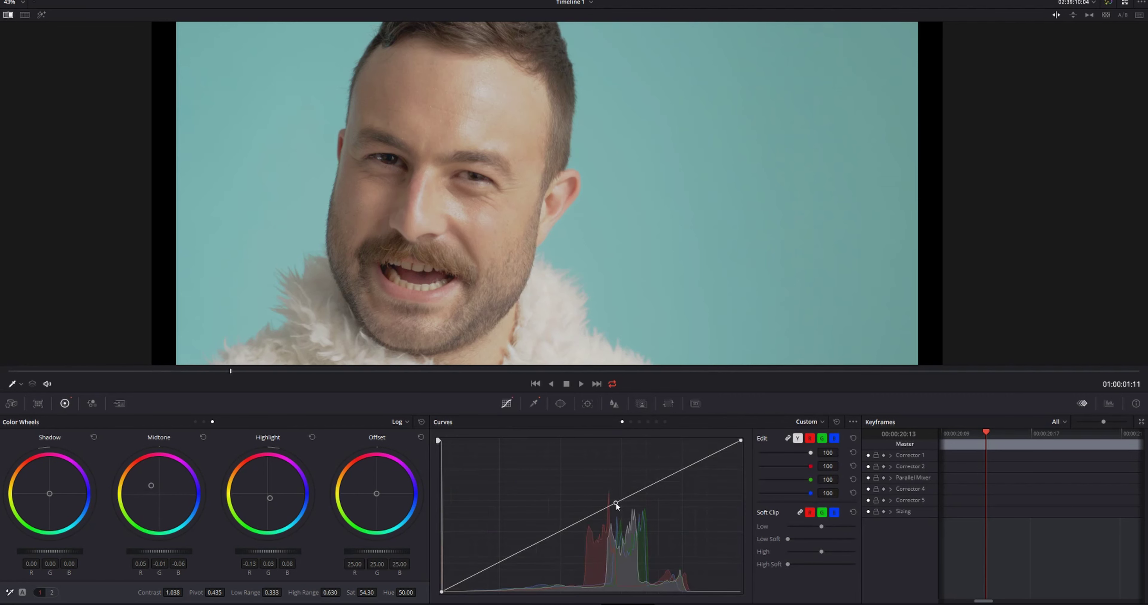
{"action": "left_click", "coordinate": [515, 555]}
{"action": "left_click", "coordinate": [704, 457]}
{"action": "left_click", "coordinate": [658, 481]}
{"action": "right_click", "coordinate": [704, 457]}
{"action": "left_click_drag", "start_coordinate": [658, 481], "coordinate": [577, 521]}
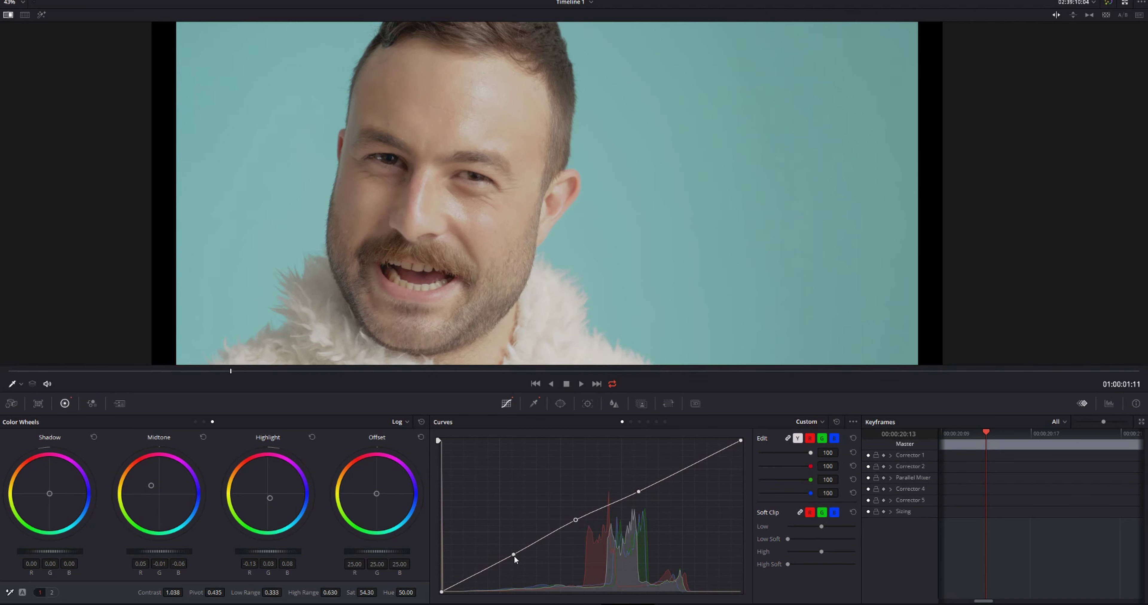
{"action": "left_click", "coordinate": [489, 565]}
{"action": "left_click_drag", "start_coordinate": [490, 566], "coordinate": [538, 538]}
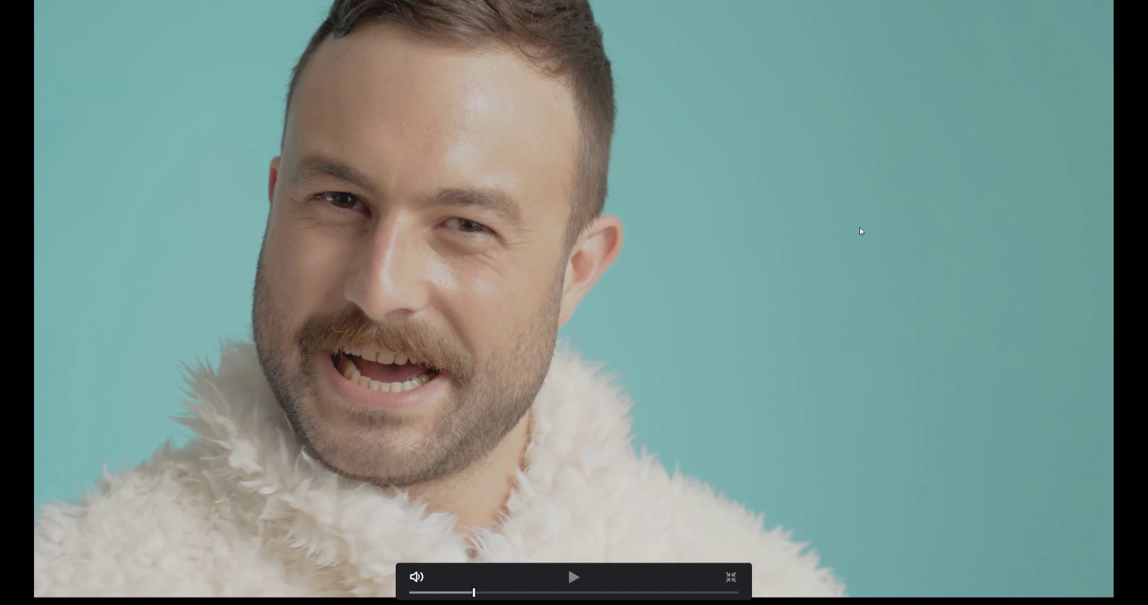
{"action": "key", "text": "Escape"}
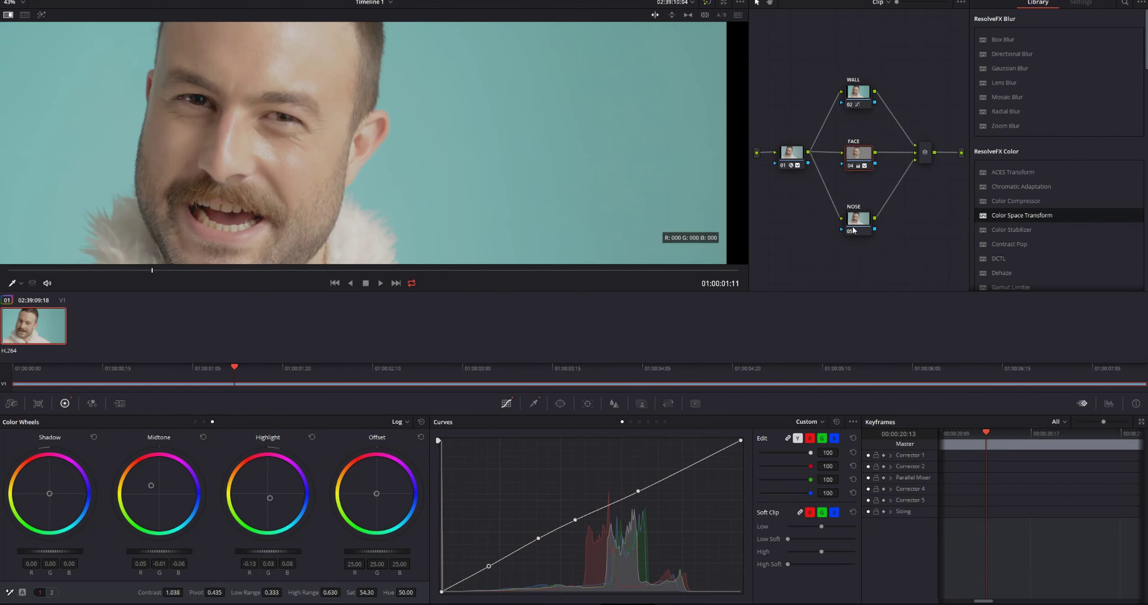
Select node 01 and open the Parade scope in a floating window over the enlarged viewer.
{"action": "left_click", "coordinate": [858, 227]}
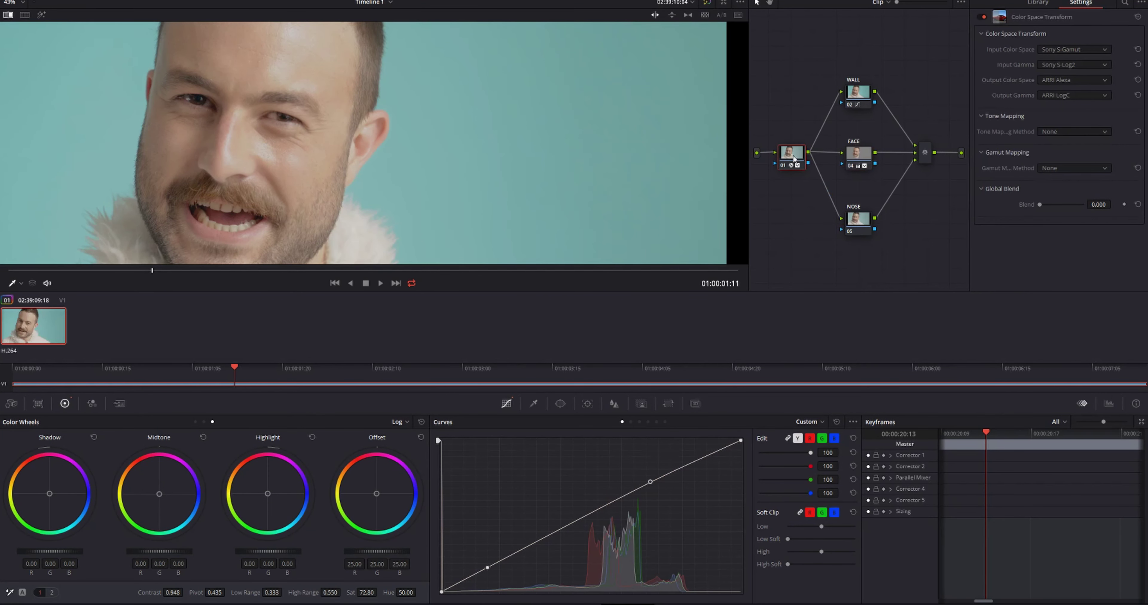
{"action": "key", "text": "alt+f"}
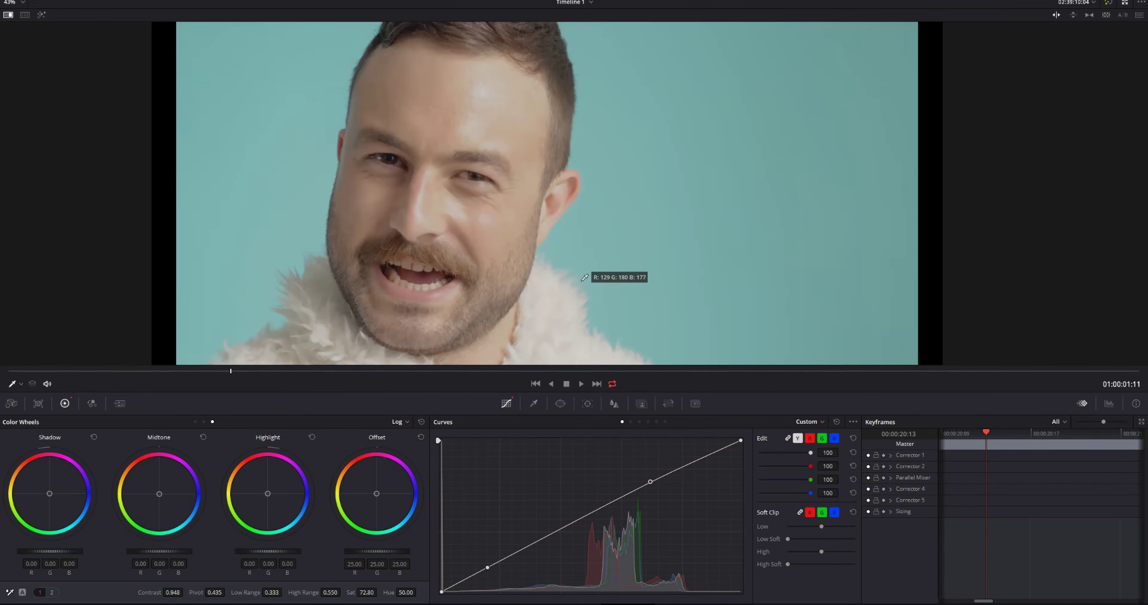
{"action": "left_click", "coordinate": [1108, 403]}
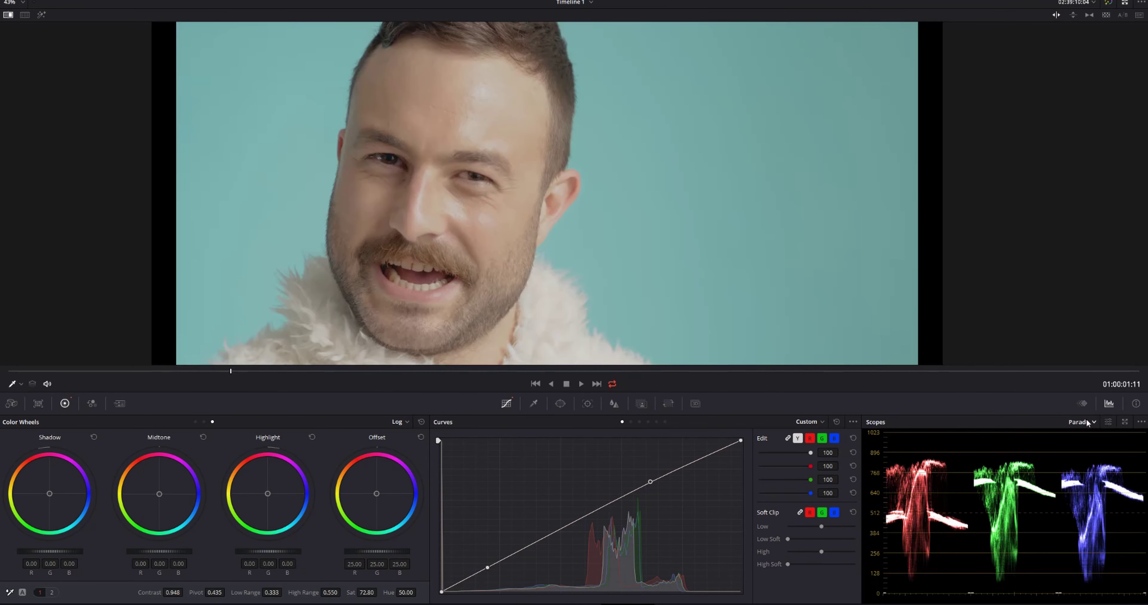
{"action": "left_click", "coordinate": [1124, 422]}
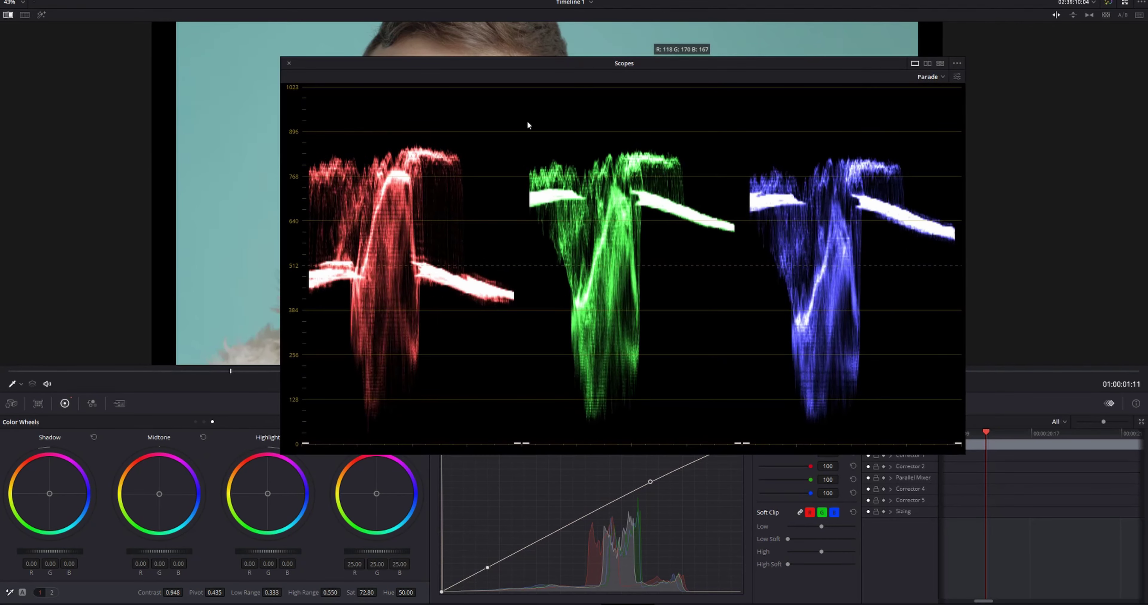
{"action": "left_click_drag", "start_coordinate": [593, 64], "coordinate": [667, 356]}
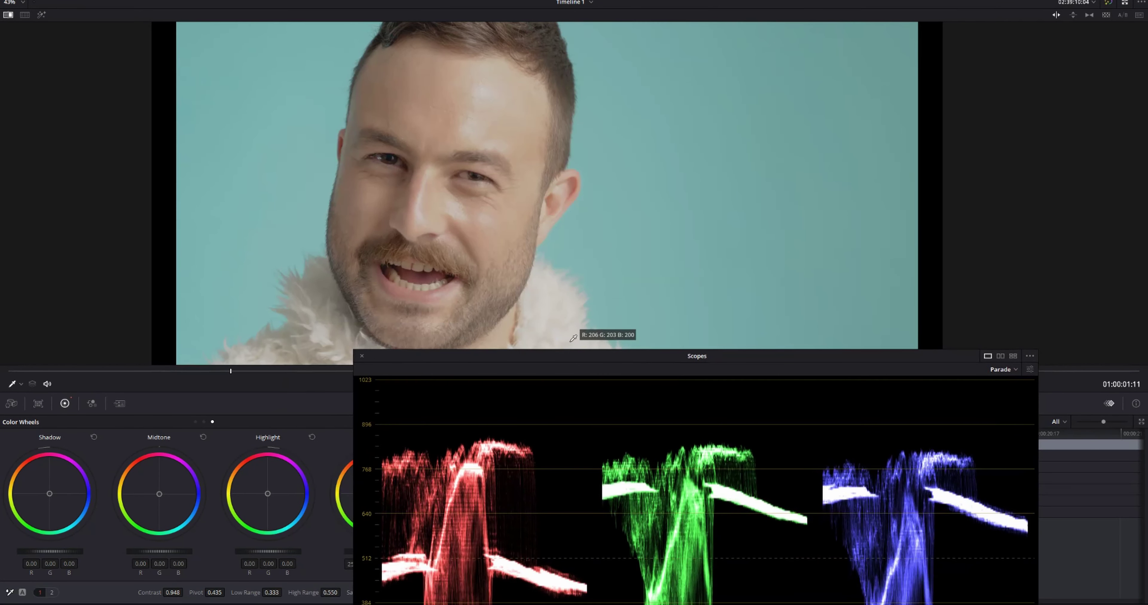
Shift node 01's primary gain slightly toward blue, to R 0.99, G 1.00, B 1.02, with the scopes in view.
{"action": "left_click_drag", "start_coordinate": [580, 359], "coordinate": [514, 63]}
{"action": "left_click", "coordinate": [195, 422]}
{"action": "left_click_drag", "start_coordinate": [267, 494], "coordinate": [268, 494]}
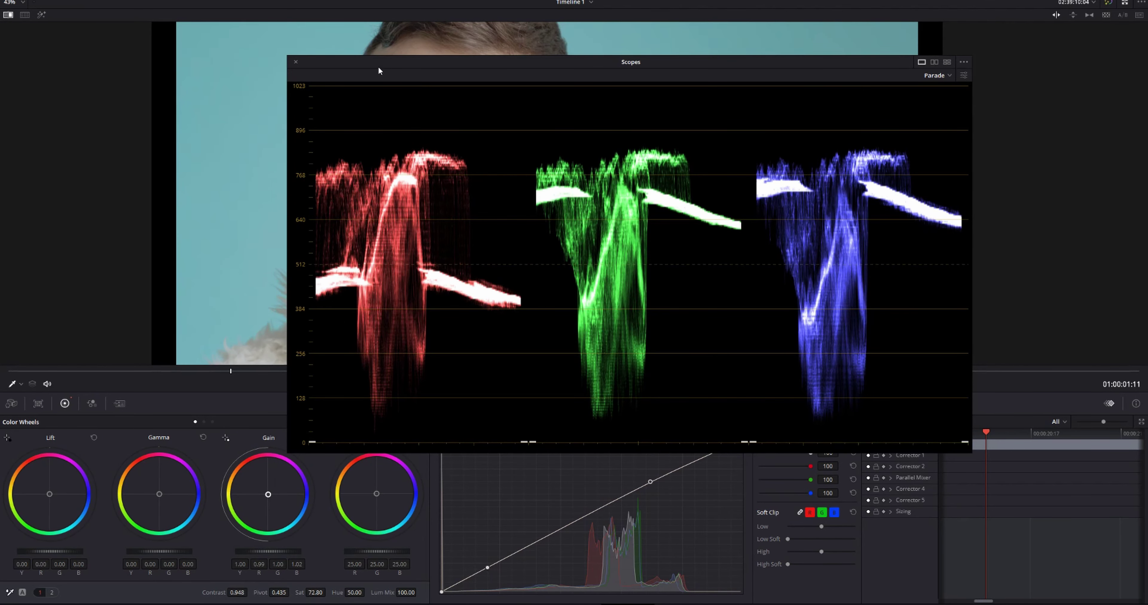
Set node 01's master gain to 1.14, lift to -0.03 and gamma to 0.01, and raise the blue gain to 1.18.
{"action": "left_click_drag", "start_coordinate": [380, 67], "coordinate": [692, 190]}
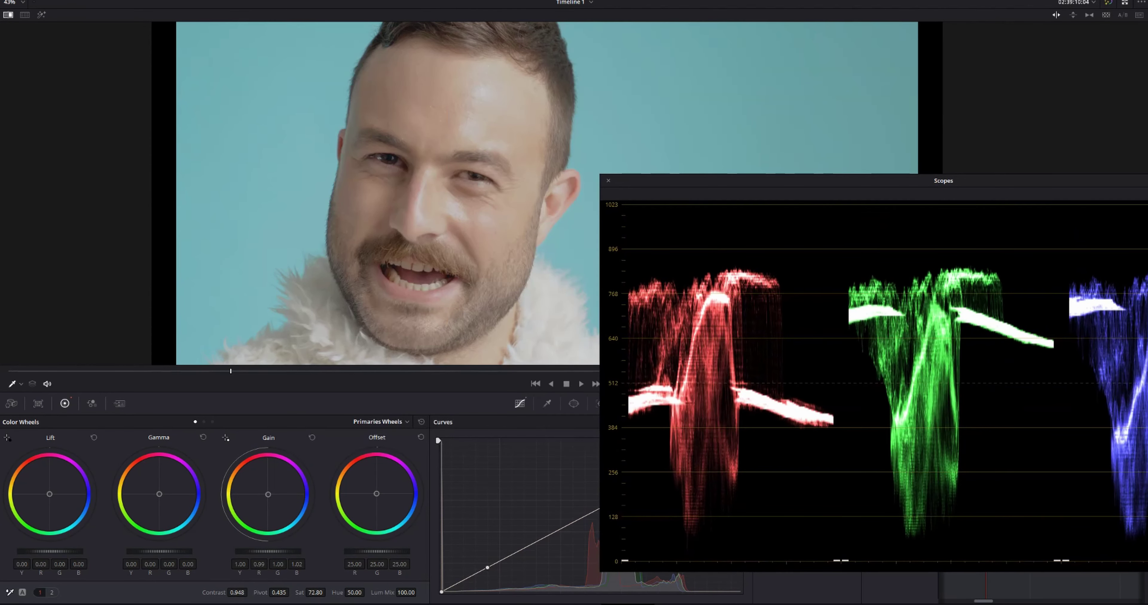
{"action": "left_click_drag", "start_coordinate": [268, 551], "coordinate": [288, 552]}
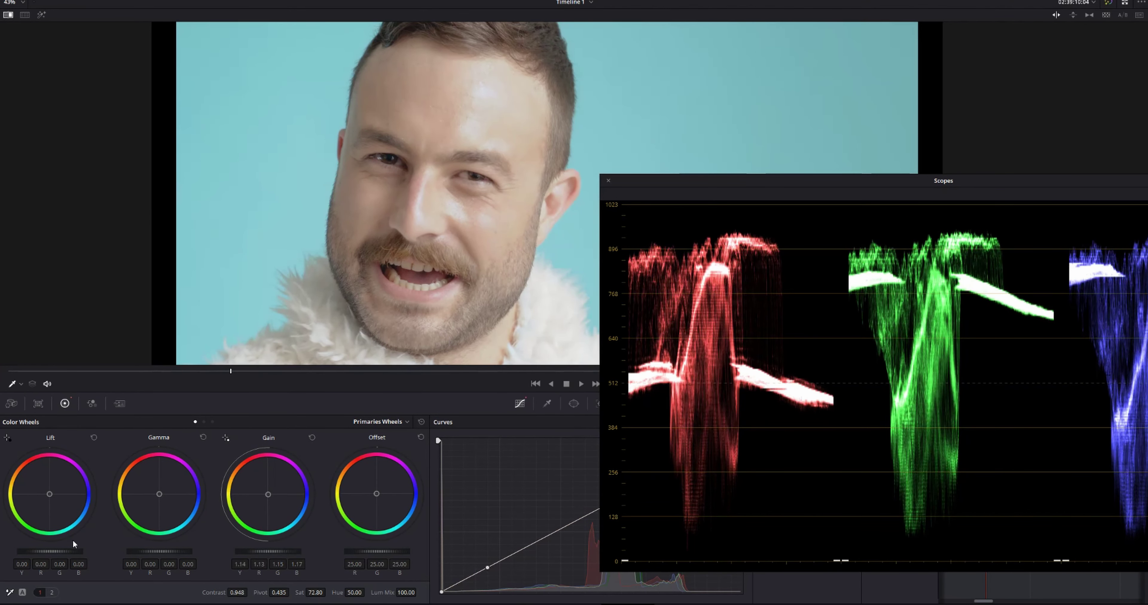
{"action": "left_click_drag", "start_coordinate": [63, 552], "coordinate": [37, 550]}
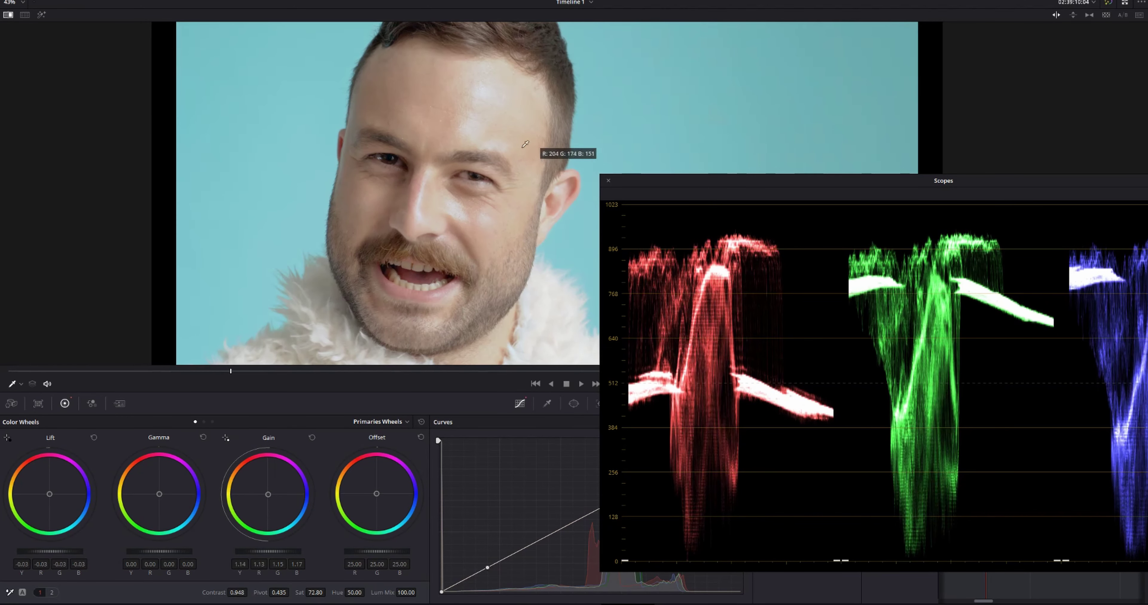
{"action": "left_click_drag", "start_coordinate": [159, 552], "coordinate": [166, 552]}
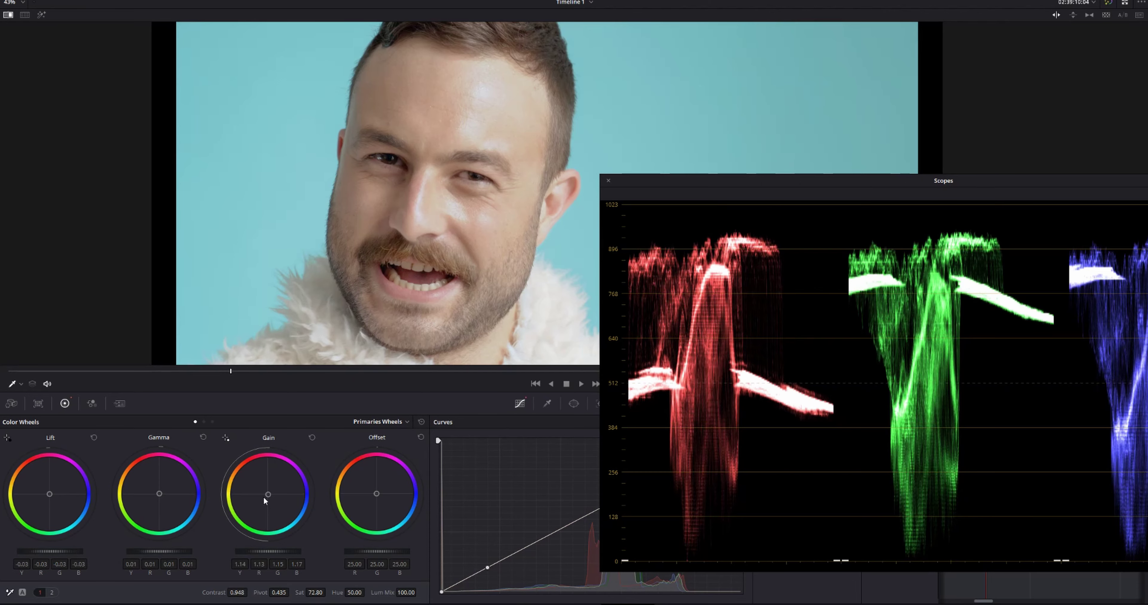
{"action": "left_click_drag", "start_coordinate": [296, 564], "coordinate": [303, 564]}
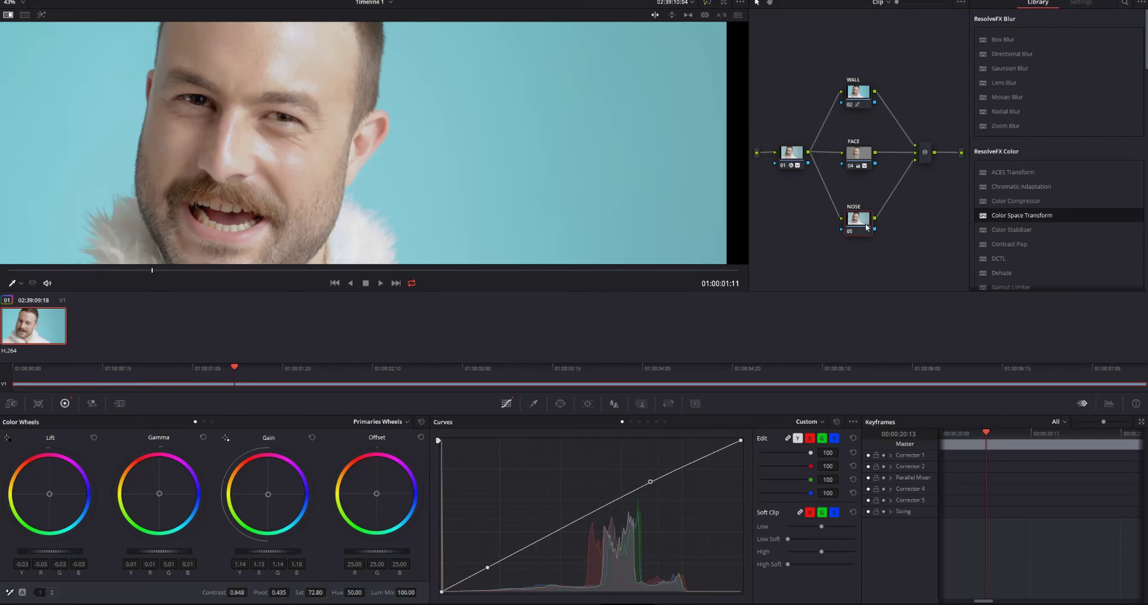
Add a circular window to the NOSE node over the man's face at the clip's first frame.
{"action": "key", "text": "alt+f"}
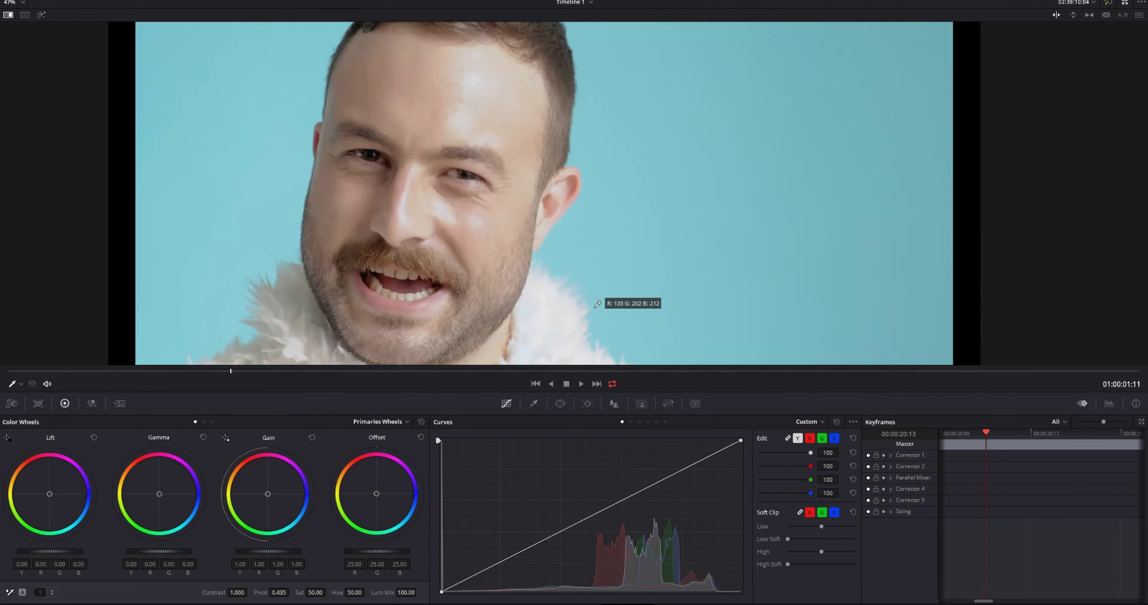
{"action": "left_click", "coordinate": [39, 372]}
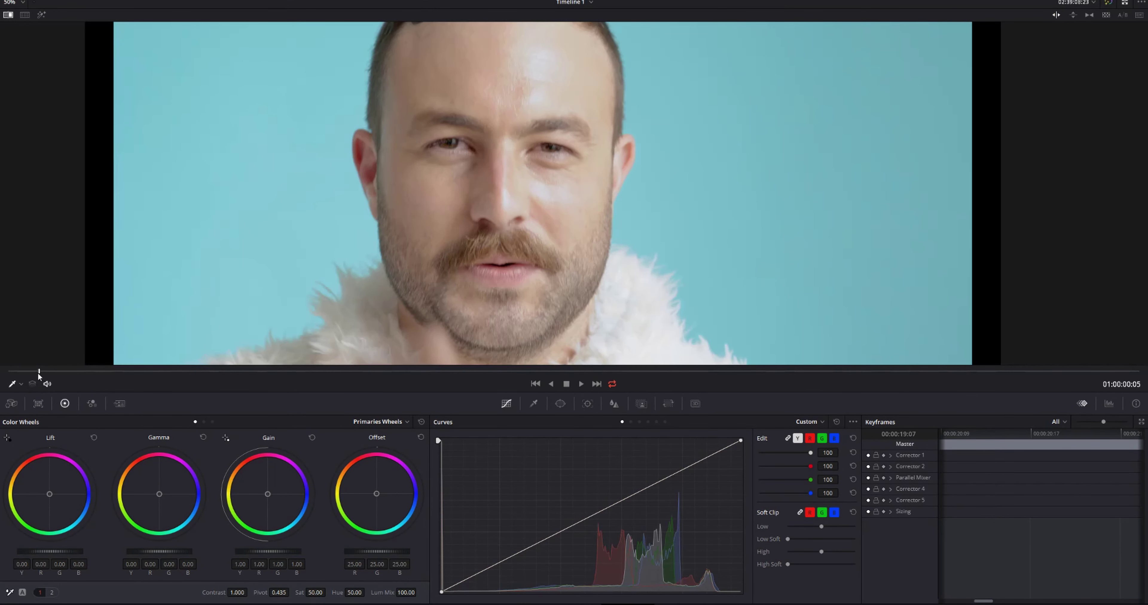
{"action": "left_click_drag", "start_coordinate": [38, 372], "coordinate": [8, 372]}
{"action": "scroll", "coordinate": [479, 220], "scroll_direction": "up", "scroll_amount": 3}
{"action": "scroll", "coordinate": [480, 219], "scroll_direction": "up", "scroll_amount": 2}
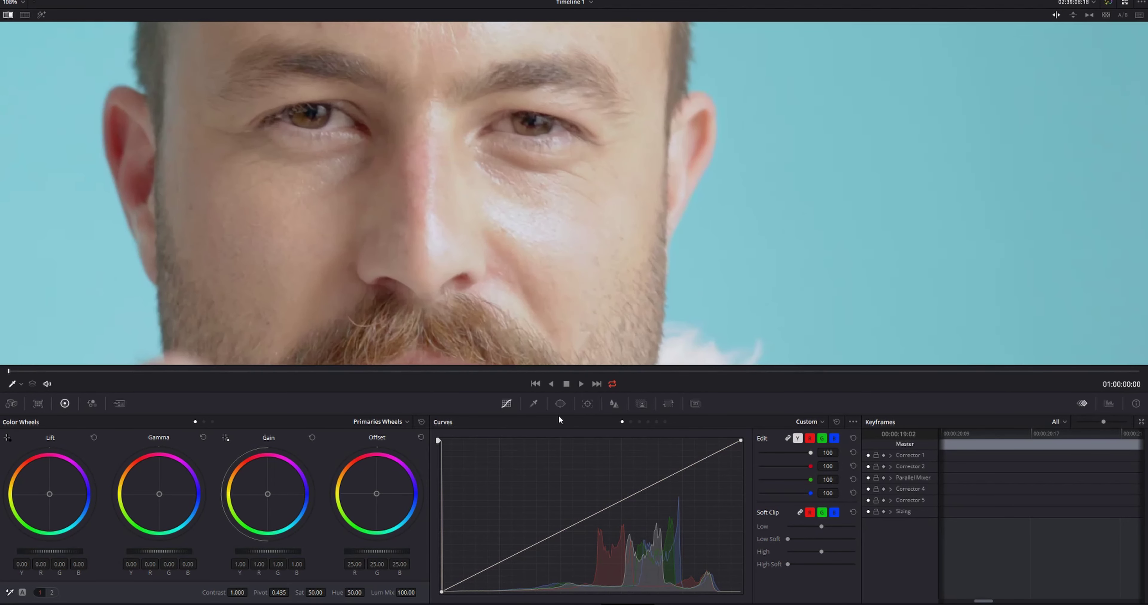
{"action": "left_click", "coordinate": [560, 404]}
{"action": "left_click", "coordinate": [450, 489]}
{"action": "left_click_drag", "start_coordinate": [487, 273], "coordinate": [401, 267]}
{"action": "scroll", "coordinate": [461, 246], "scroll_direction": "down", "scroll_amount": 2}
{"action": "scroll", "coordinate": [462, 246], "scroll_direction": "down", "scroll_amount": 2}
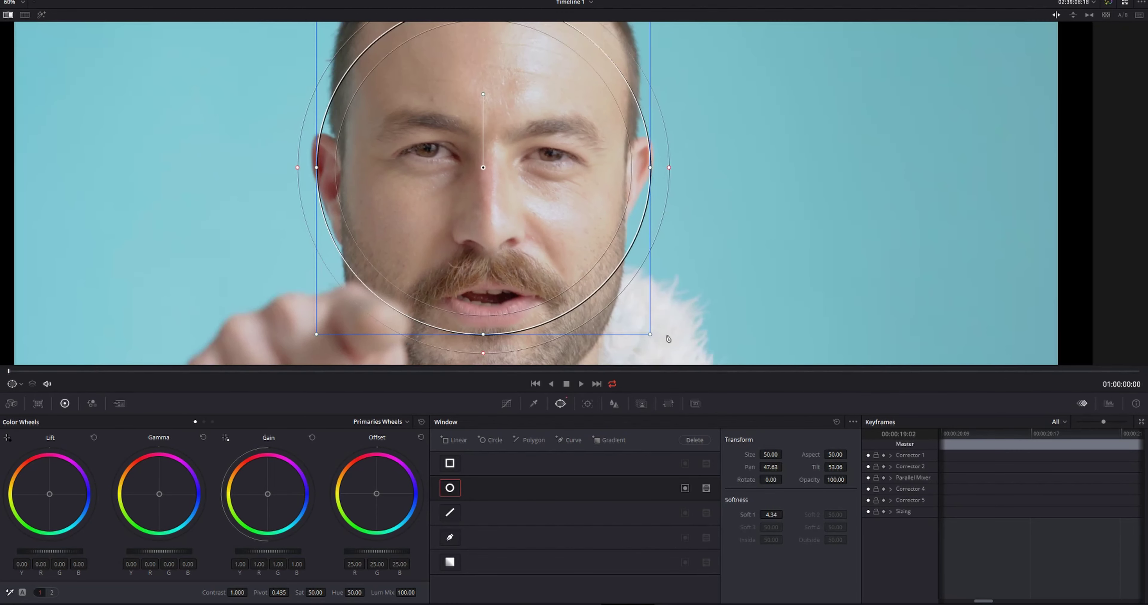
Shrink and narrow the circular window into a soft vertical oval over the bridge of the nose, with an aspect of about 37.
{"action": "left_click_drag", "start_coordinate": [650, 333], "coordinate": [520, 205]}
{"action": "left_click_drag", "start_coordinate": [493, 172], "coordinate": [500, 231]}
{"action": "left_click_drag", "start_coordinate": [522, 211], "coordinate": [454, 195]}
{"action": "scroll", "coordinate": [507, 209], "scroll_direction": "up", "scroll_amount": 2}
{"action": "scroll", "coordinate": [507, 208], "scroll_direction": "up", "scroll_amount": 1}
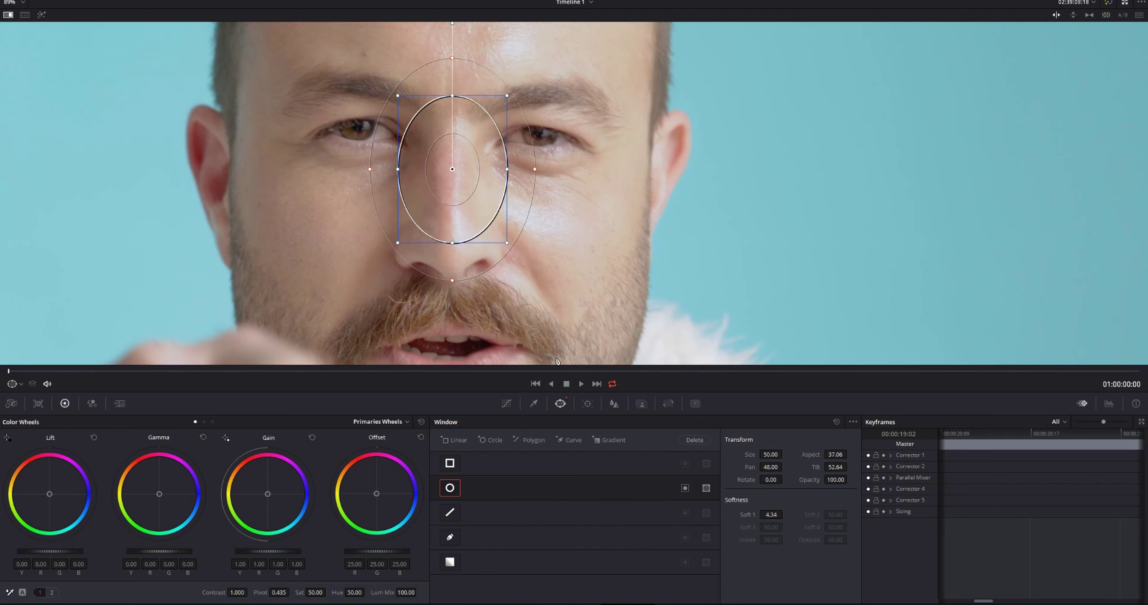
{"action": "scroll", "coordinate": [513, 363], "scroll_direction": "up", "scroll_amount": 1}
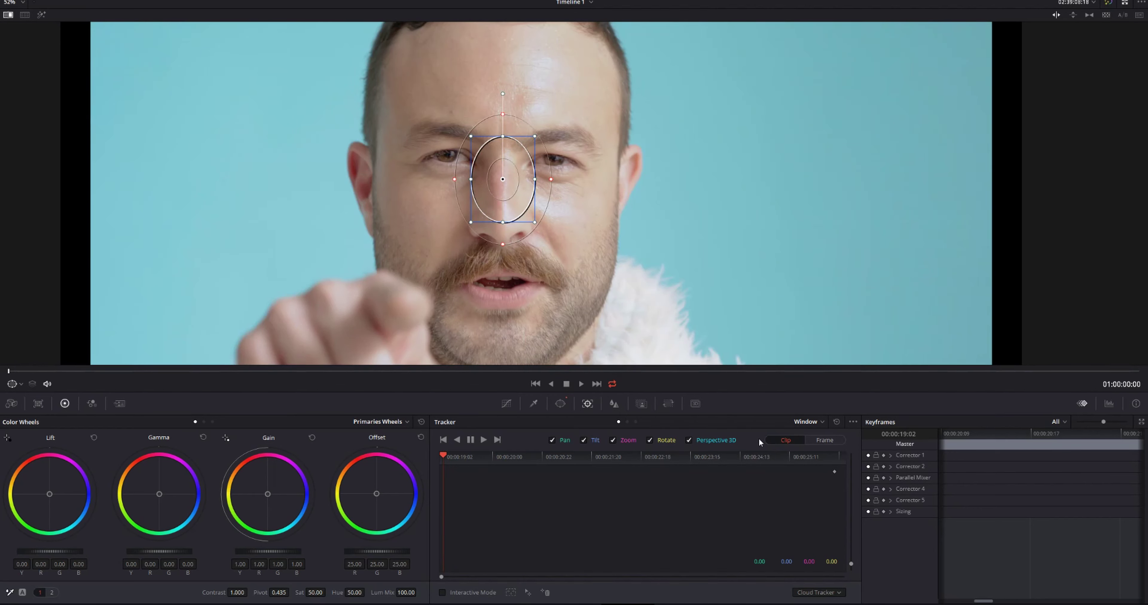
Track the window in Frame mode, placing it on the nose at 01:00:00:00, 01:00:03:16 and the last frame, 01:00:07:08.
{"action": "left_click", "coordinate": [829, 441]}
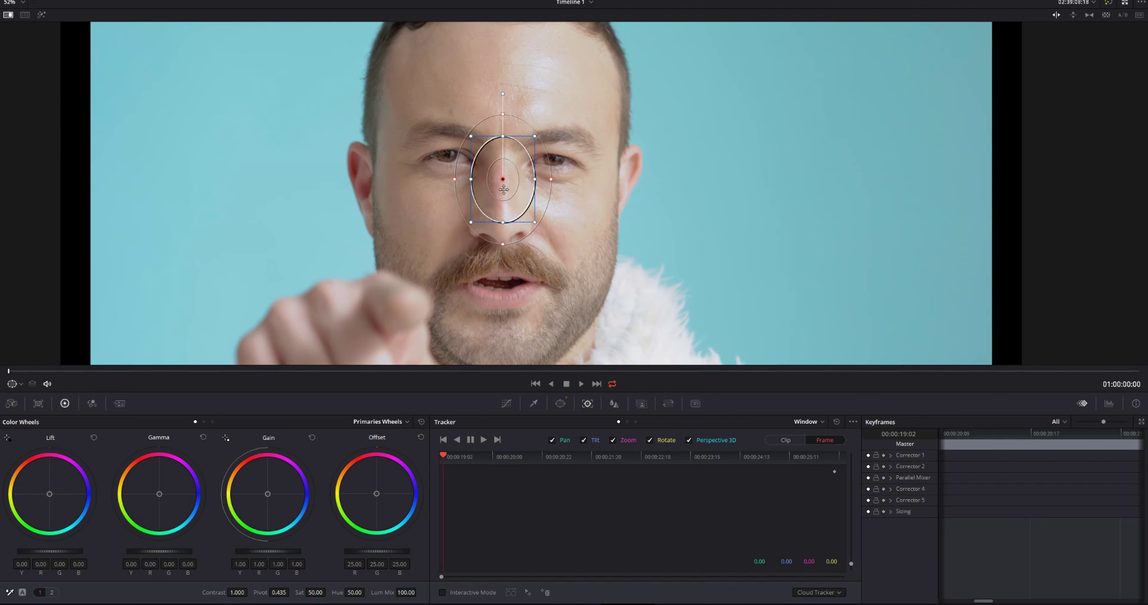
{"action": "left_click_drag", "start_coordinate": [504, 190], "coordinate": [504, 190]}
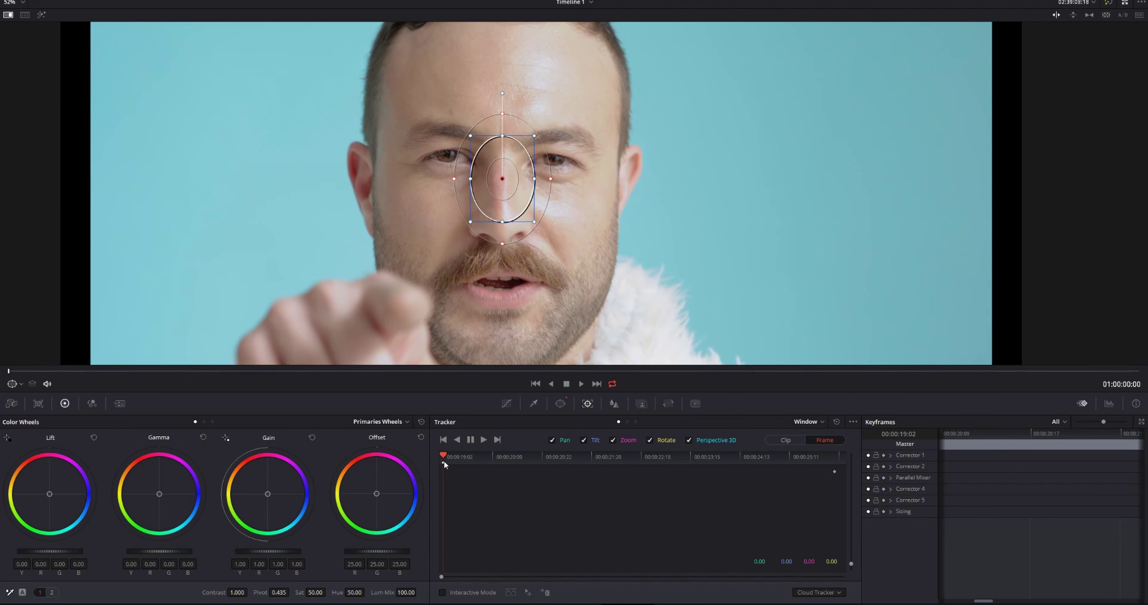
{"action": "left_click", "coordinate": [643, 466]}
{"action": "left_click_drag", "start_coordinate": [503, 180], "coordinate": [445, 202]}
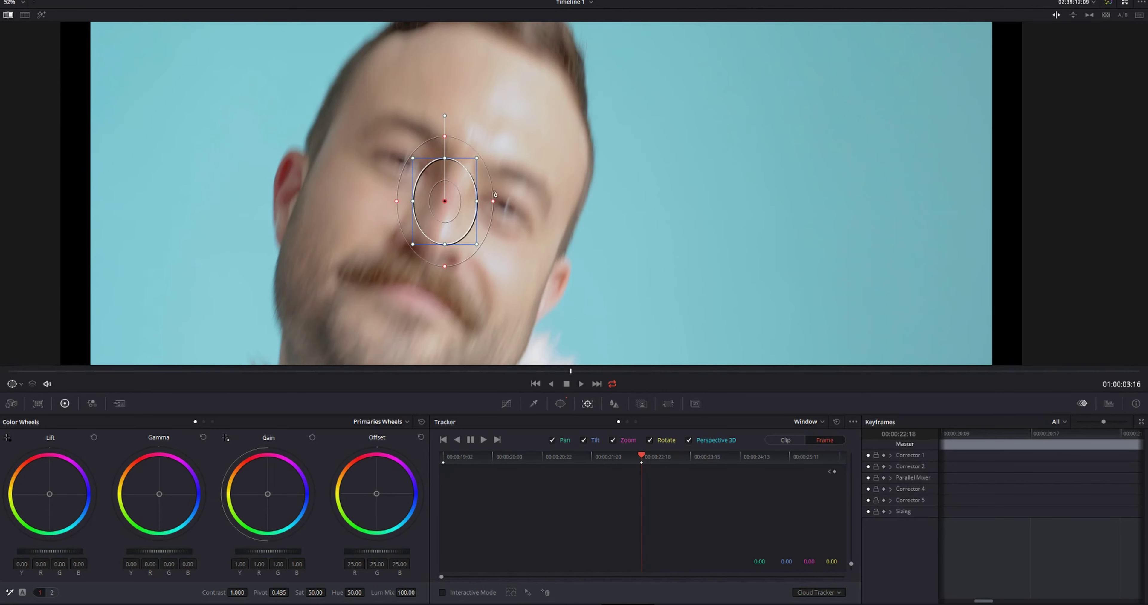
{"action": "left_click_drag", "start_coordinate": [1089, 372], "coordinate": [1139, 372]}
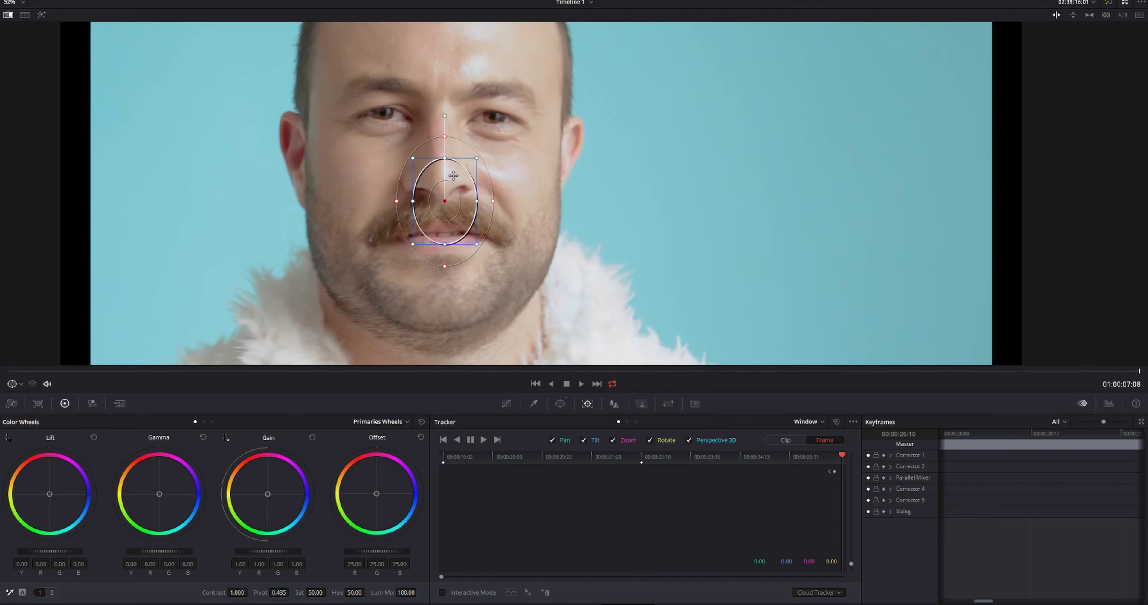
{"action": "left_click_drag", "start_coordinate": [451, 181], "coordinate": [448, 124]}
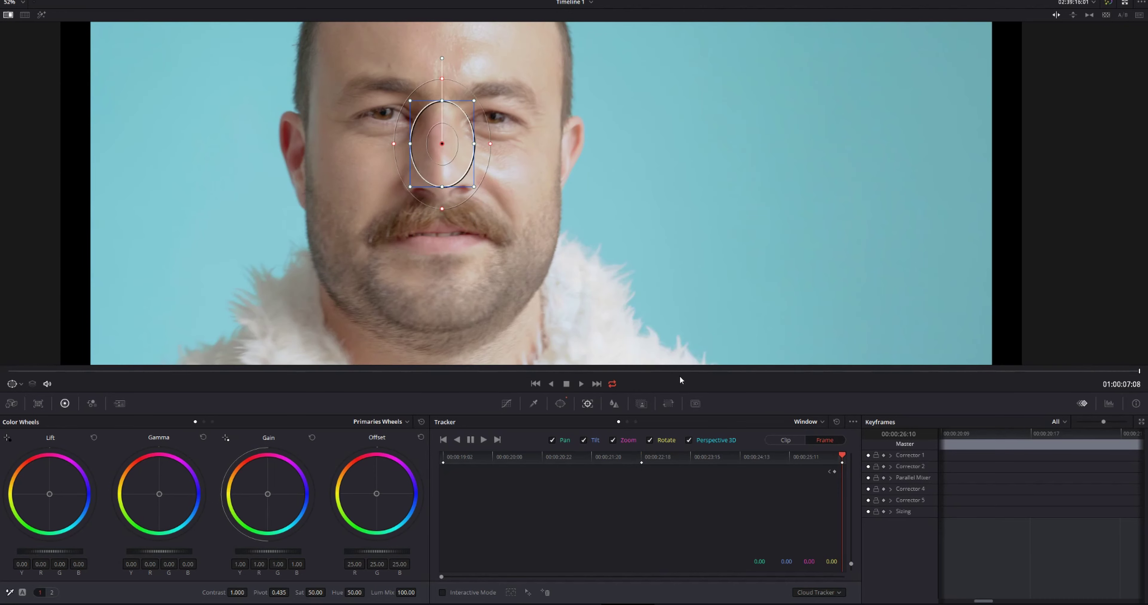
Reposition the window on the nose at in-between frames, including 01:00:01:08 and 01:00:06:03, so it follows the head movement.
{"action": "left_click", "coordinate": [515, 457]}
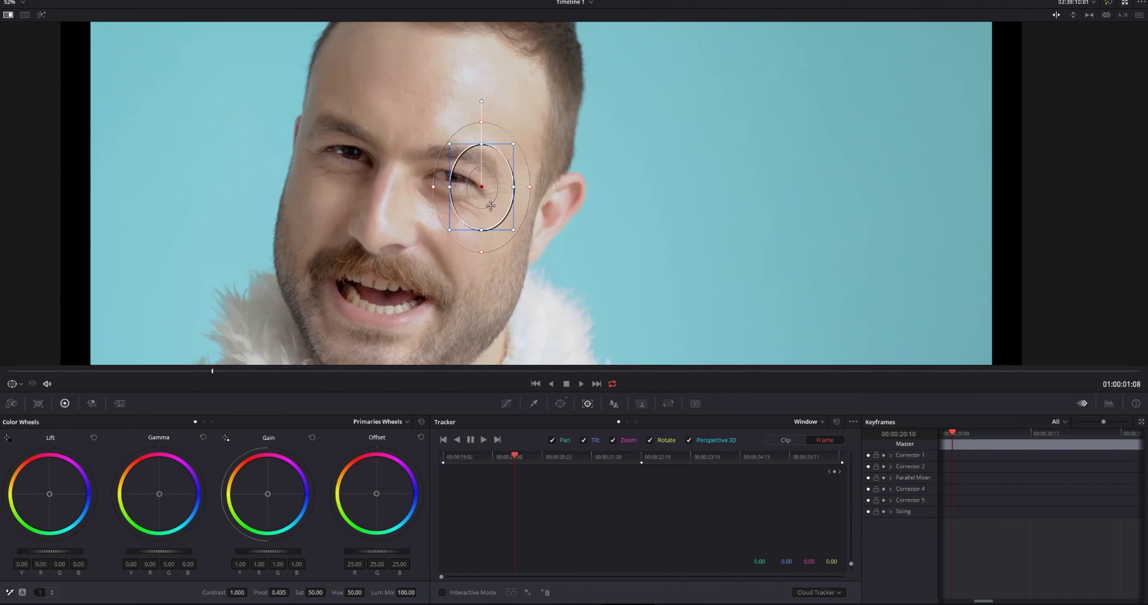
{"action": "left_click_drag", "start_coordinate": [488, 200], "coordinate": [482, 166]}
{"action": "left_click", "coordinate": [715, 459]}
{"action": "left_click", "coordinate": [776, 458]}
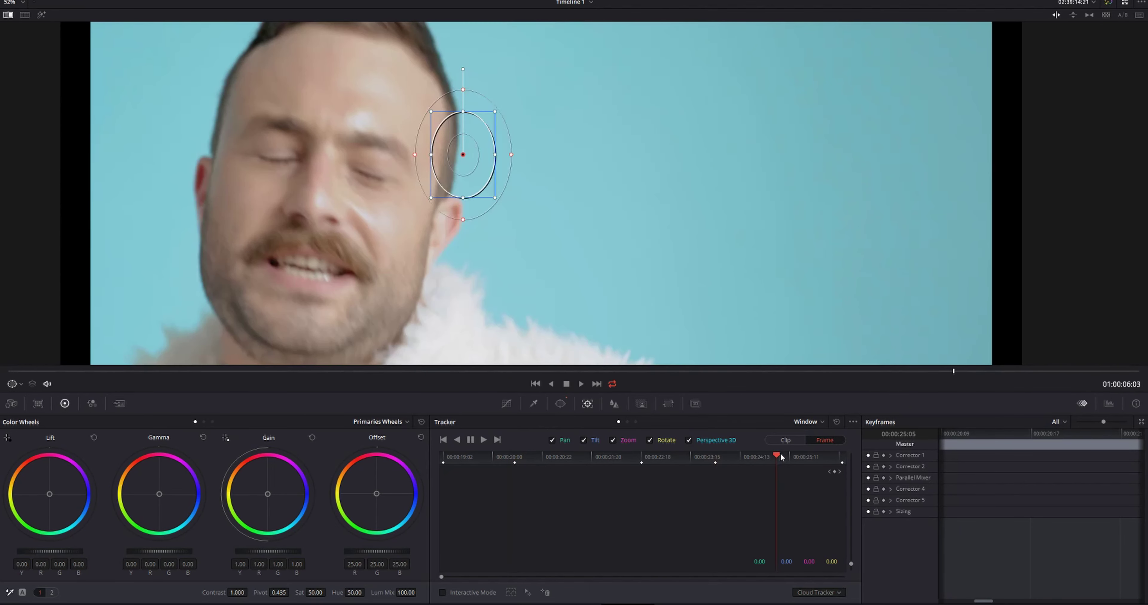
{"action": "left_click_drag", "start_coordinate": [520, 203], "coordinate": [358, 209]}
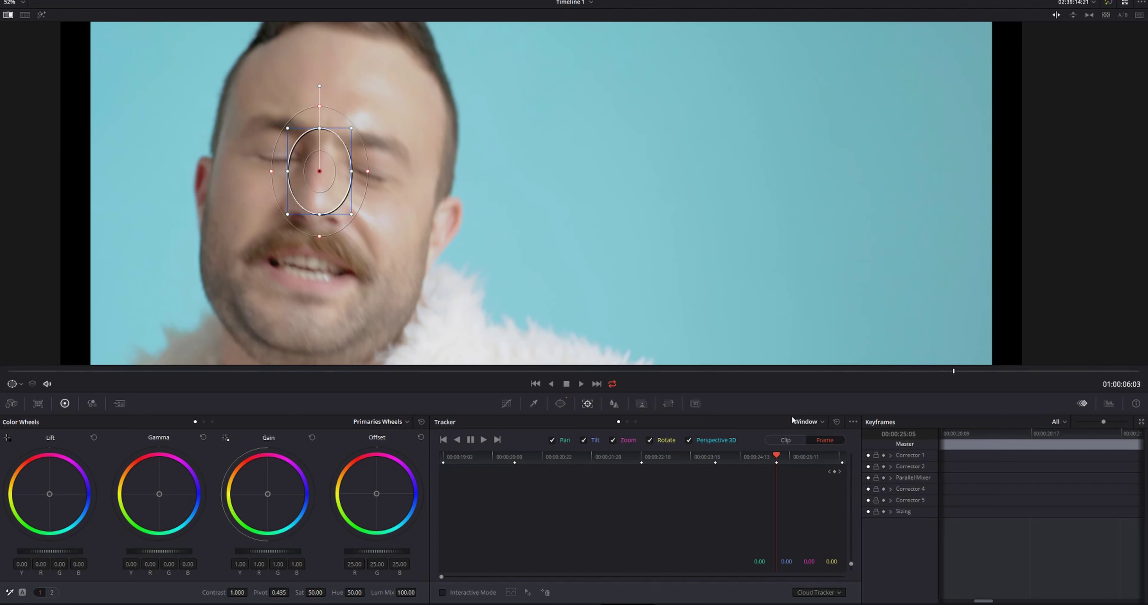
{"action": "left_click", "coordinate": [582, 457]}
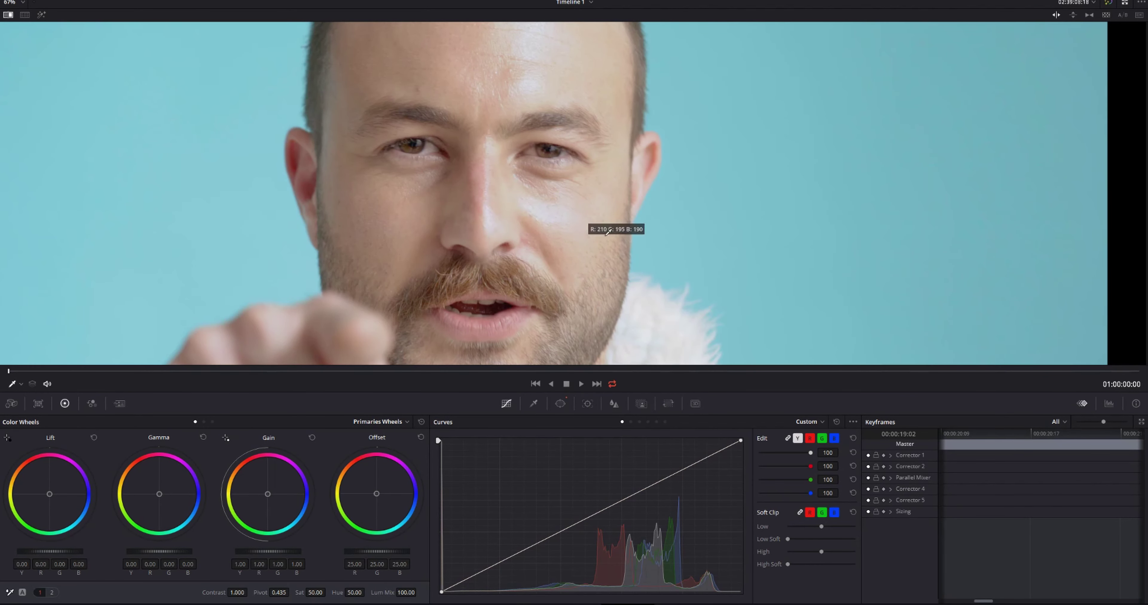
Sample the red of the nose for the Hue Vs Hue curve and set its hue rotation to -13.40.
{"action": "left_click", "coordinate": [630, 422]}
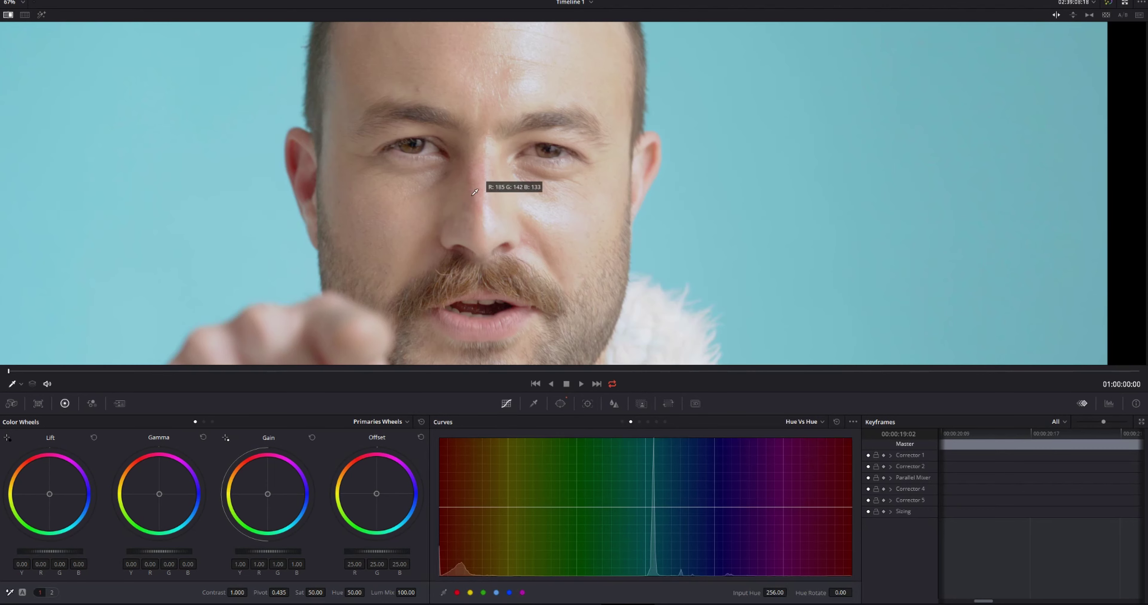
{"action": "scroll", "coordinate": [474, 187], "scroll_direction": "up", "scroll_amount": 3}
{"action": "scroll", "coordinate": [465, 223], "scroll_direction": "up", "scroll_amount": 3}
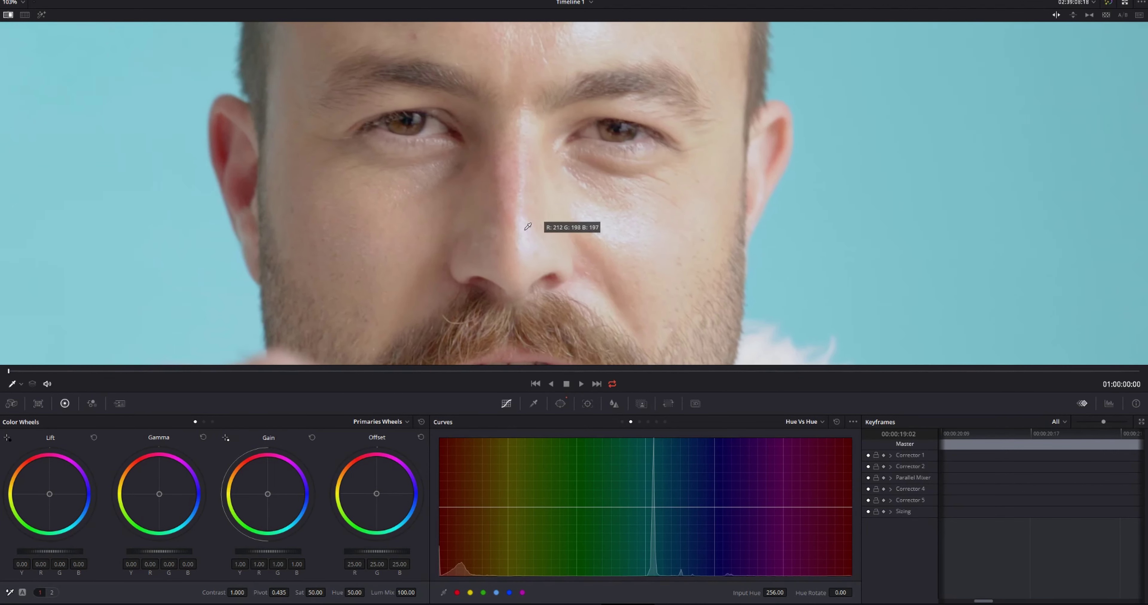
{"action": "left_click", "coordinate": [486, 169]}
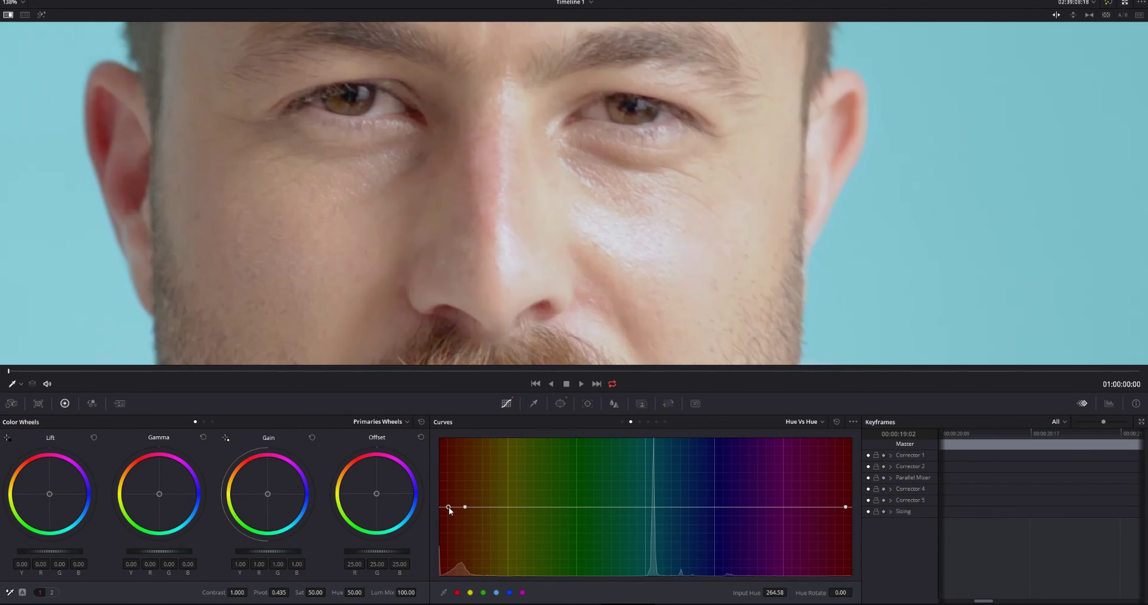
{"action": "left_click_drag", "start_coordinate": [448, 507], "coordinate": [443, 511]}
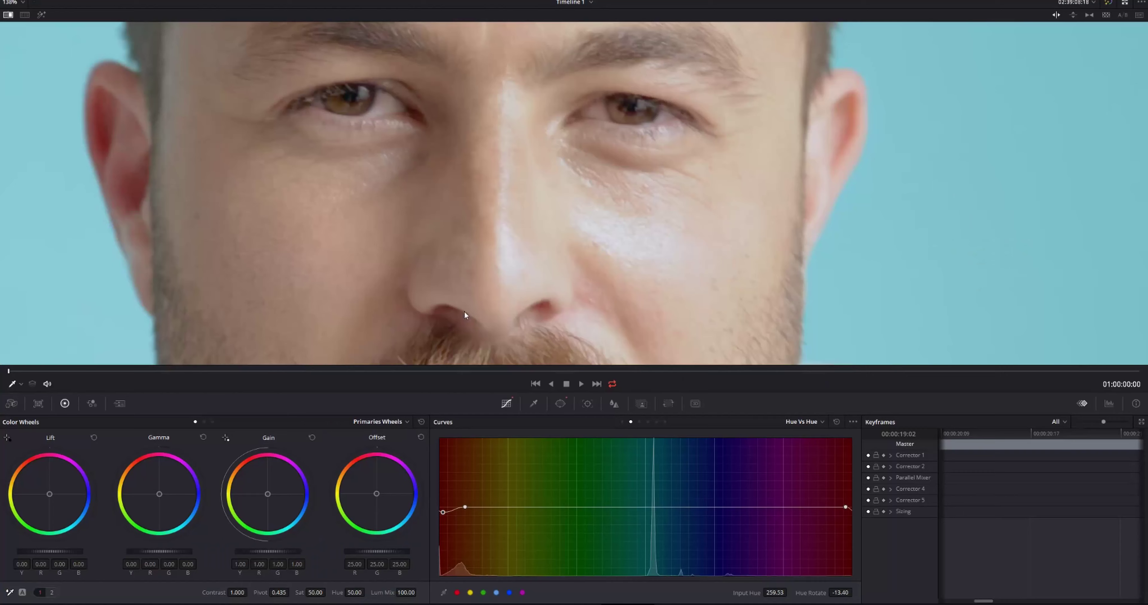
{"action": "scroll", "coordinate": [445, 275], "scroll_direction": "up", "scroll_amount": 4}
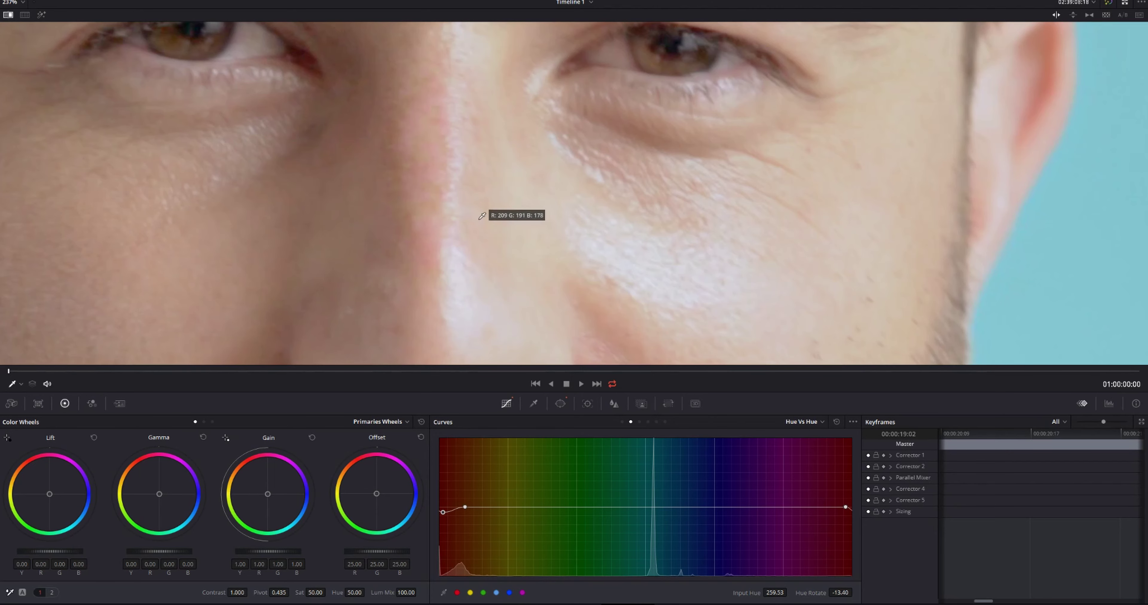
Sample the nose's skin for the Hue Vs Sat curve and reduce its saturation to 0.96.
{"action": "scroll", "coordinate": [490, 250], "scroll_direction": "down", "scroll_amount": 3}
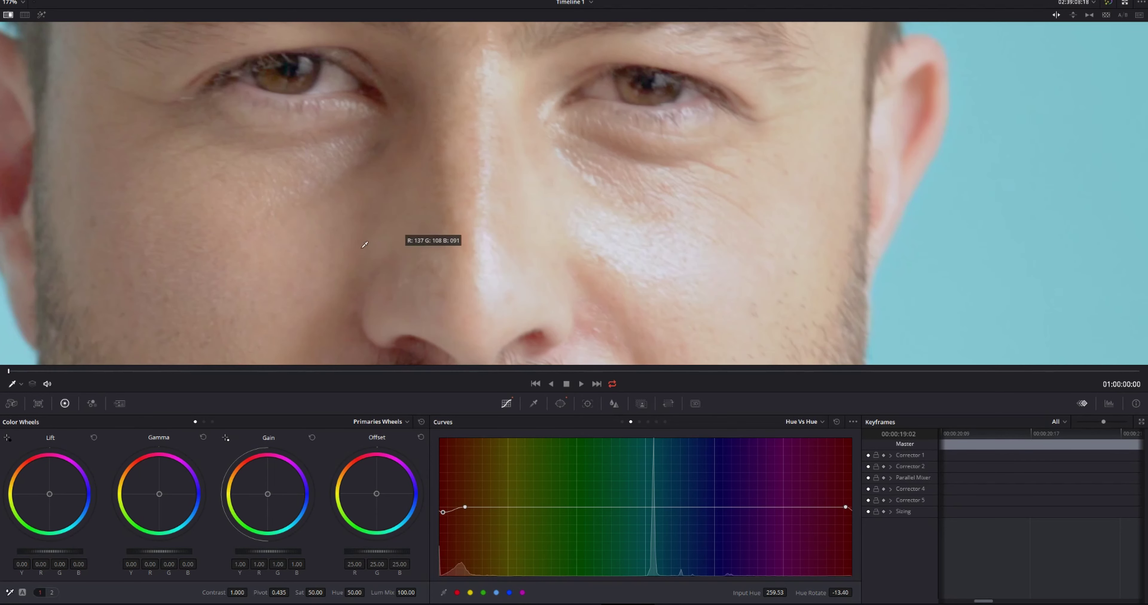
{"action": "left_click", "coordinate": [640, 422]}
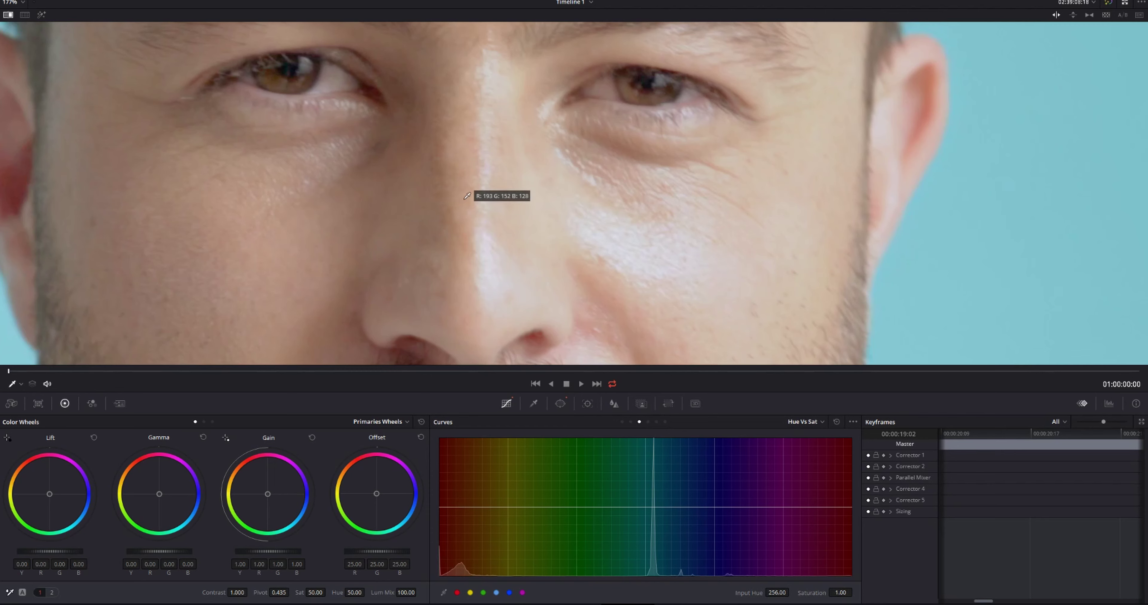
{"action": "left_click", "coordinate": [488, 265]}
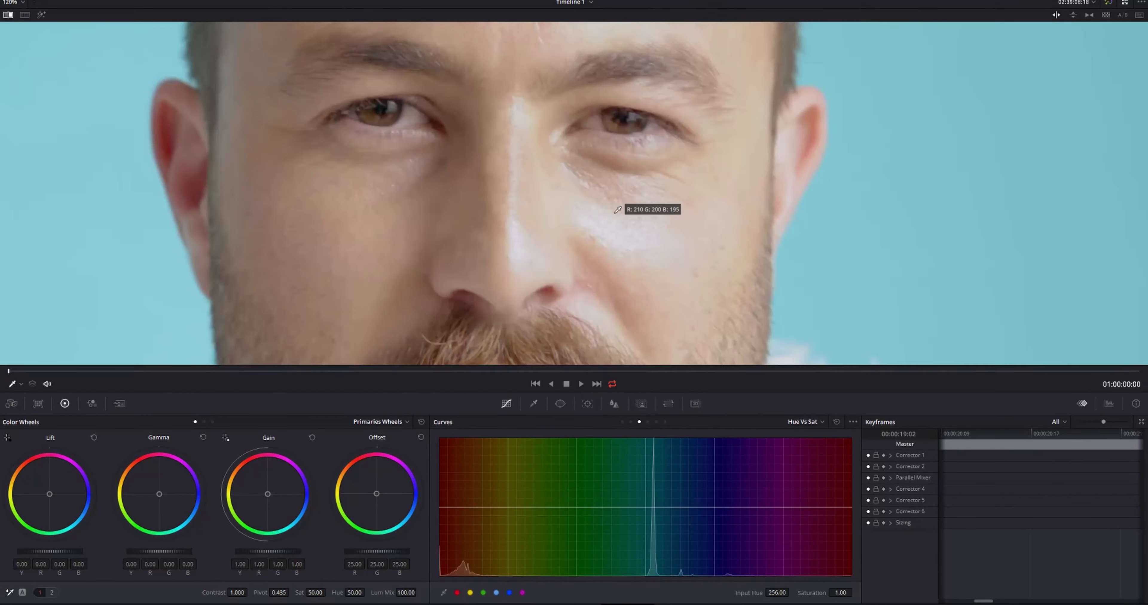
Add a corrector node after the parallel mixer, set its saturation to 58.60, and check the image full screen.
{"action": "scroll", "coordinate": [646, 220], "scroll_direction": "down", "scroll_amount": 5}
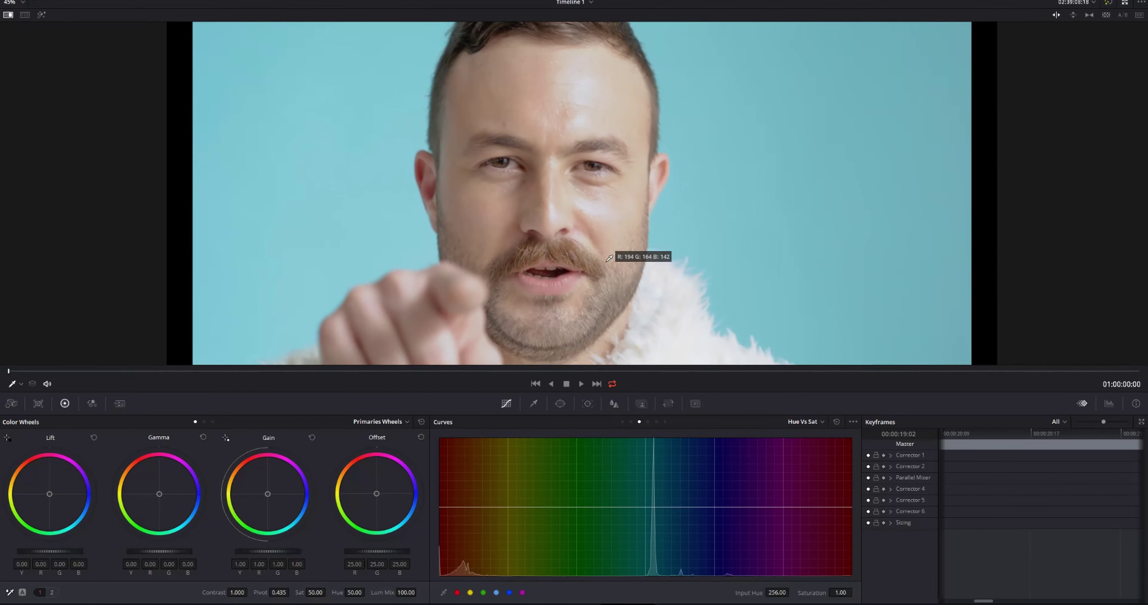
{"action": "key", "text": "alt+f"}
{"action": "left_click_drag", "start_coordinate": [773, 189], "coordinate": [958, 182]}
{"action": "key", "text": "alt+f"}
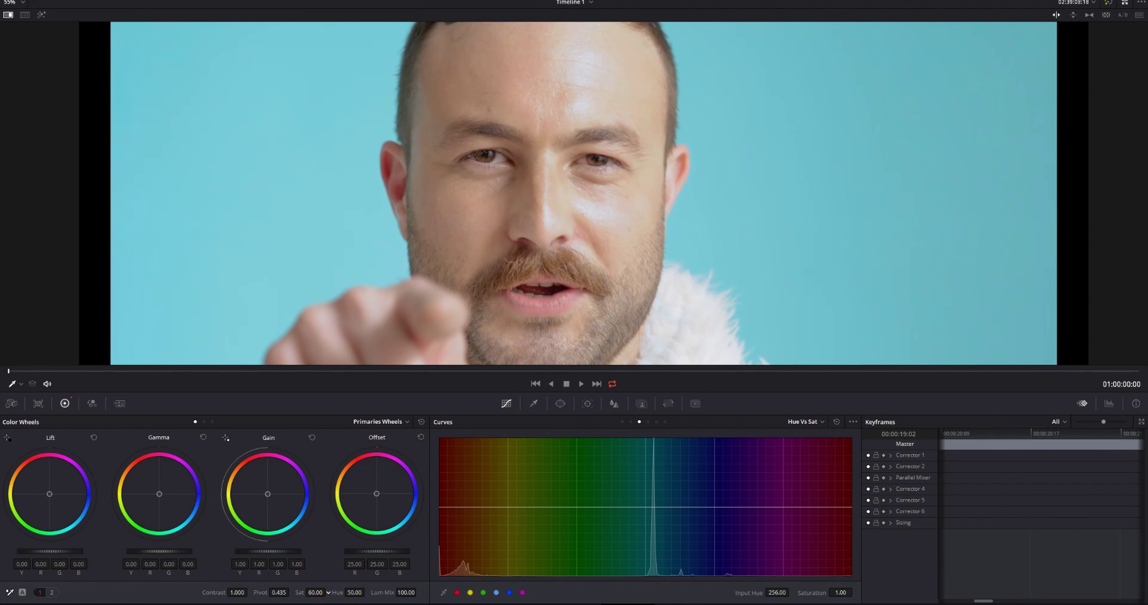
{"action": "key", "text": "ctrl+f"}
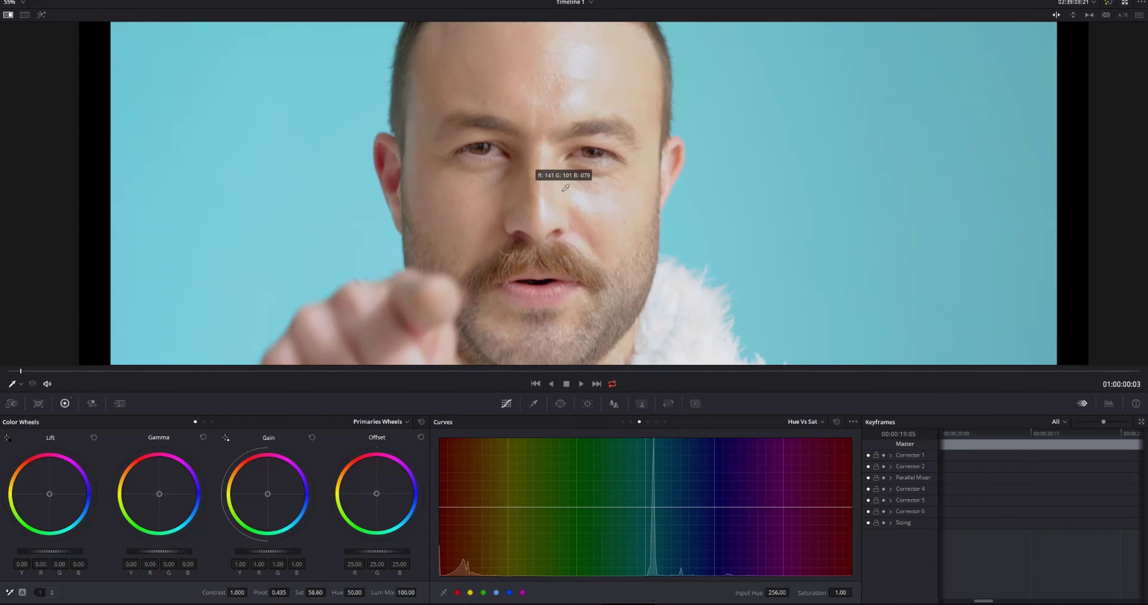
Sharpen the FACE node slightly by using Sharpen mode with a linked RGB radius of 0.48.
{"action": "key", "text": "alt+f"}
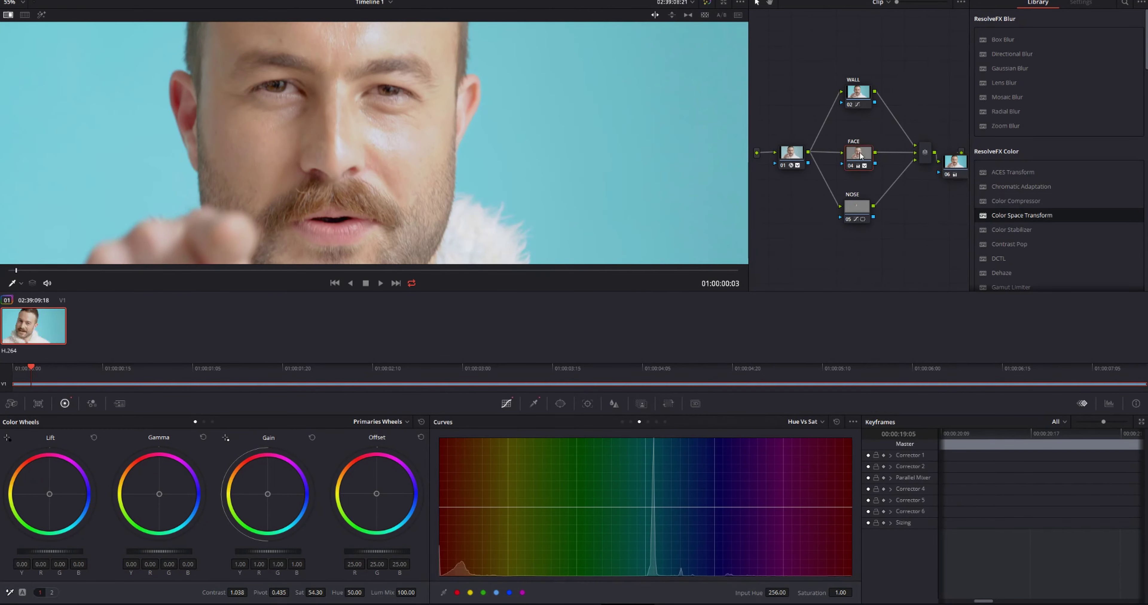
{"action": "key", "text": "alt+f"}
{"action": "scroll", "coordinate": [628, 268], "scroll_direction": "up", "scroll_amount": 5}
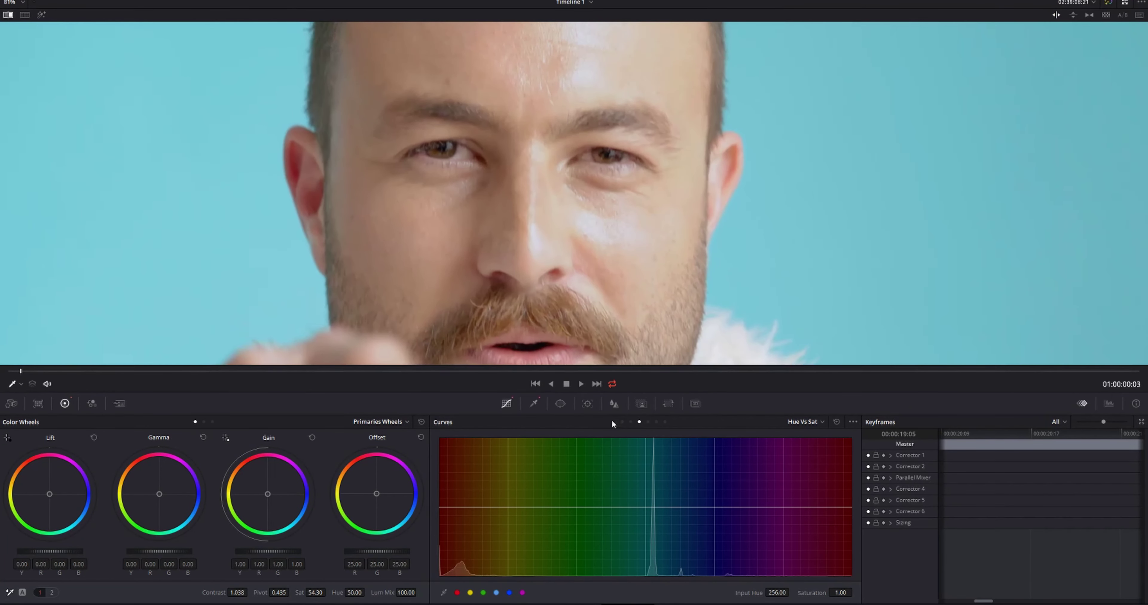
{"action": "left_click", "coordinate": [614, 403]}
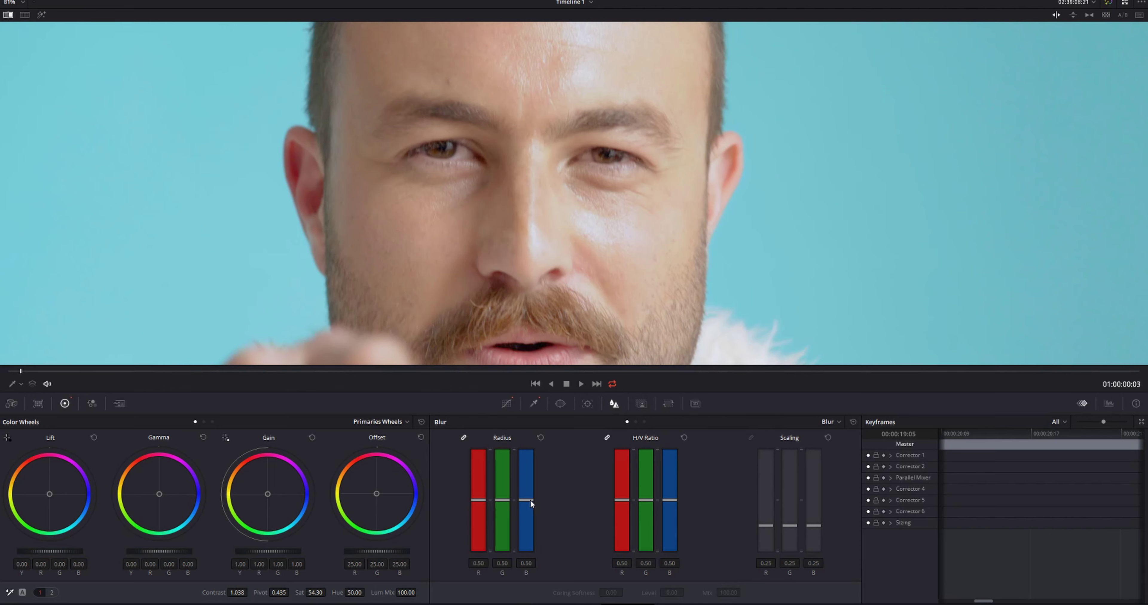
{"action": "left_click_drag", "start_coordinate": [529, 500], "coordinate": [530, 502]}
{"action": "left_click", "coordinate": [838, 424]}
{"action": "left_click", "coordinate": [841, 445]}
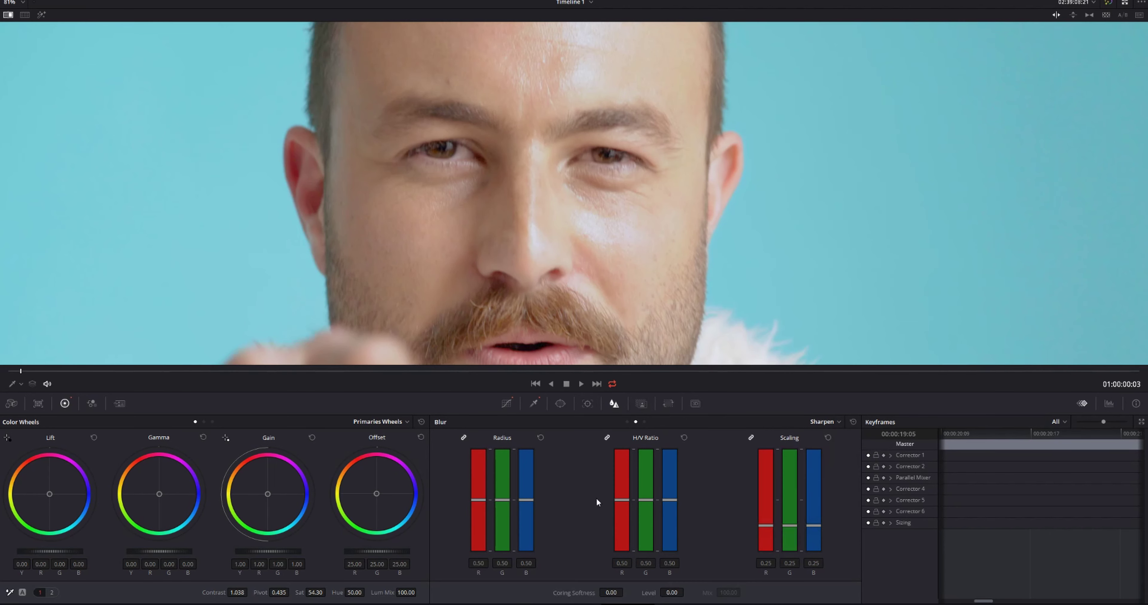
{"action": "left_click_drag", "start_coordinate": [531, 501], "coordinate": [531, 502]}
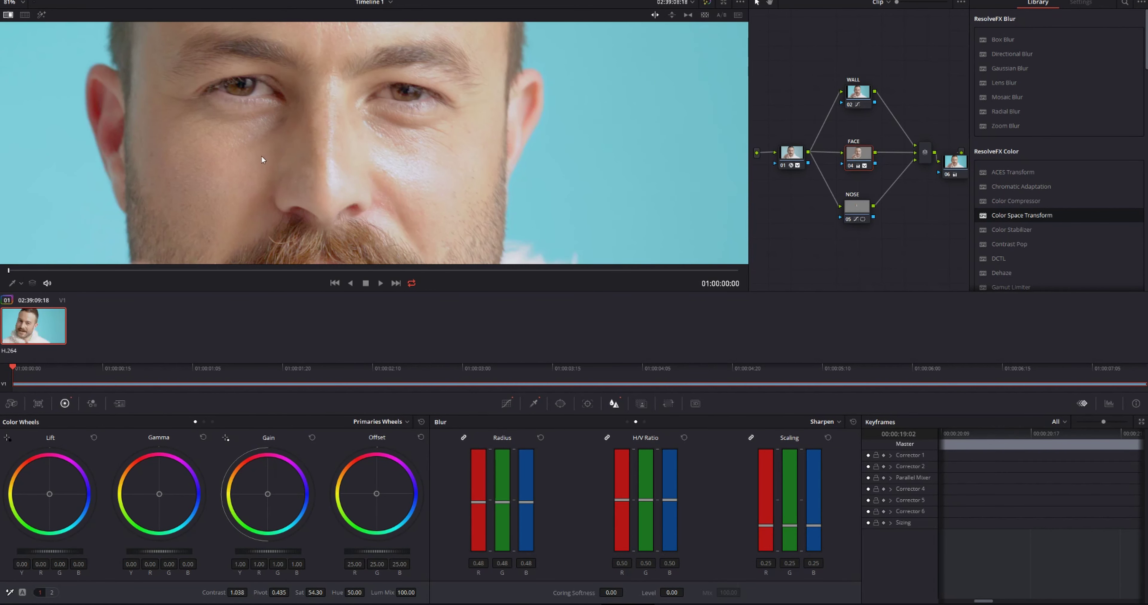
{"action": "scroll", "coordinate": [262, 159], "scroll_direction": "down", "scroll_amount": 4}
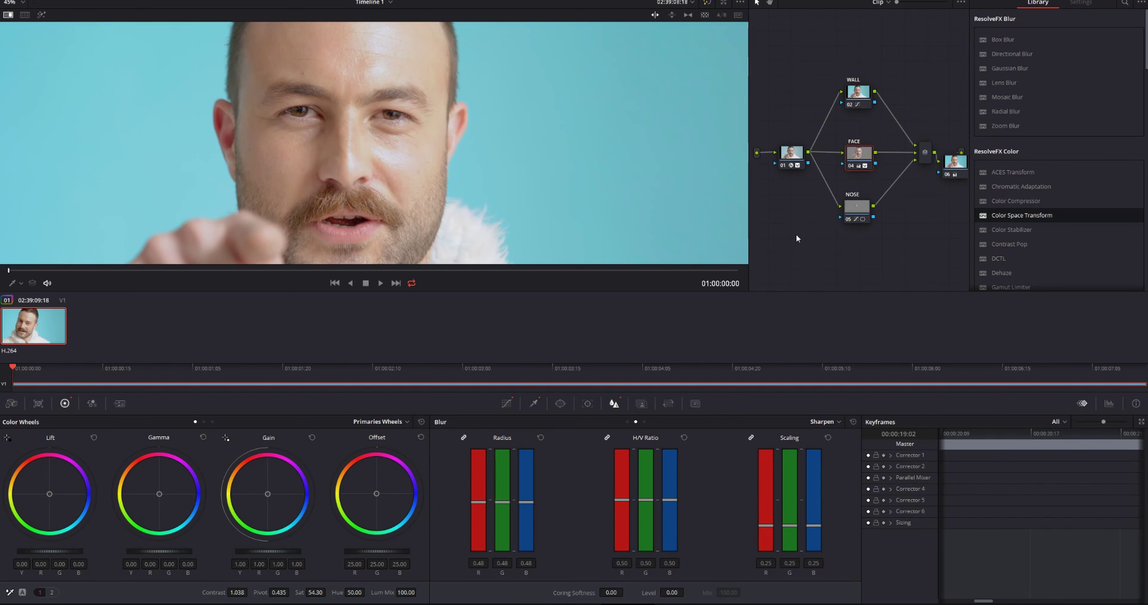
Fine-tune the lower-midtone point on the FACE node's custom curve while viewing the face in the enlarged viewer.
{"action": "key", "text": "alt+f"}
{"action": "scroll", "coordinate": [554, 293], "scroll_direction": "up", "scroll_amount": 2}
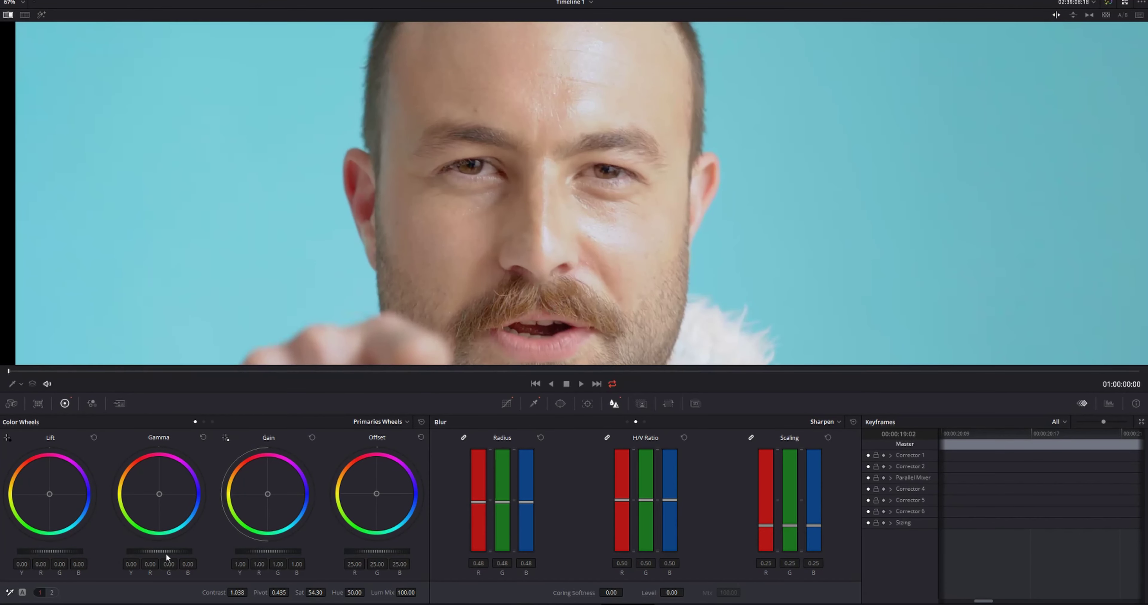
{"action": "left_click", "coordinate": [513, 402]}
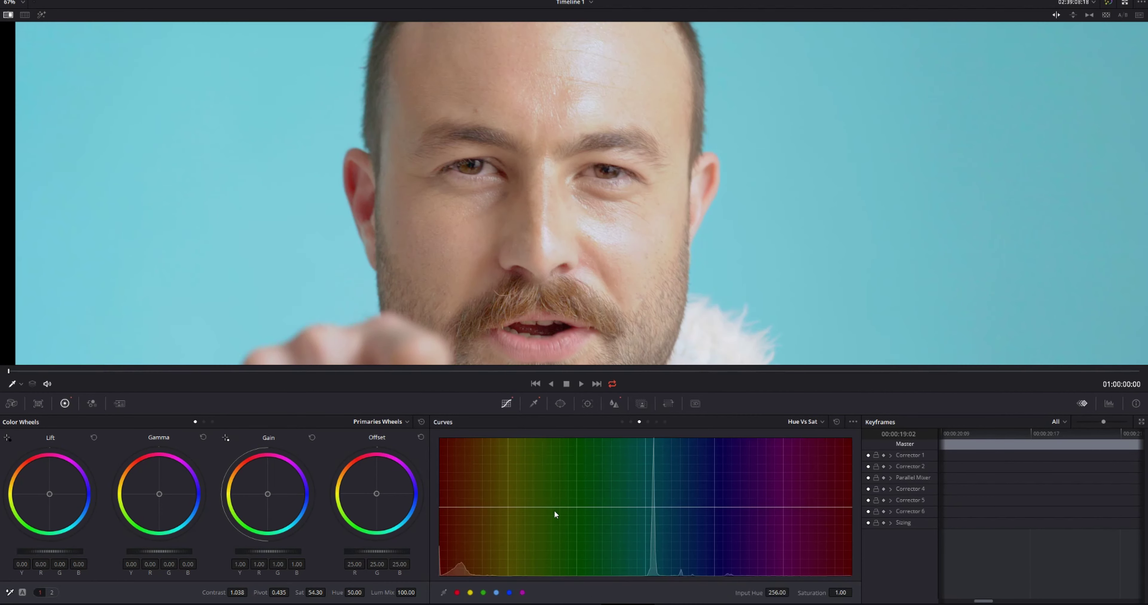
{"action": "left_click", "coordinate": [622, 421]}
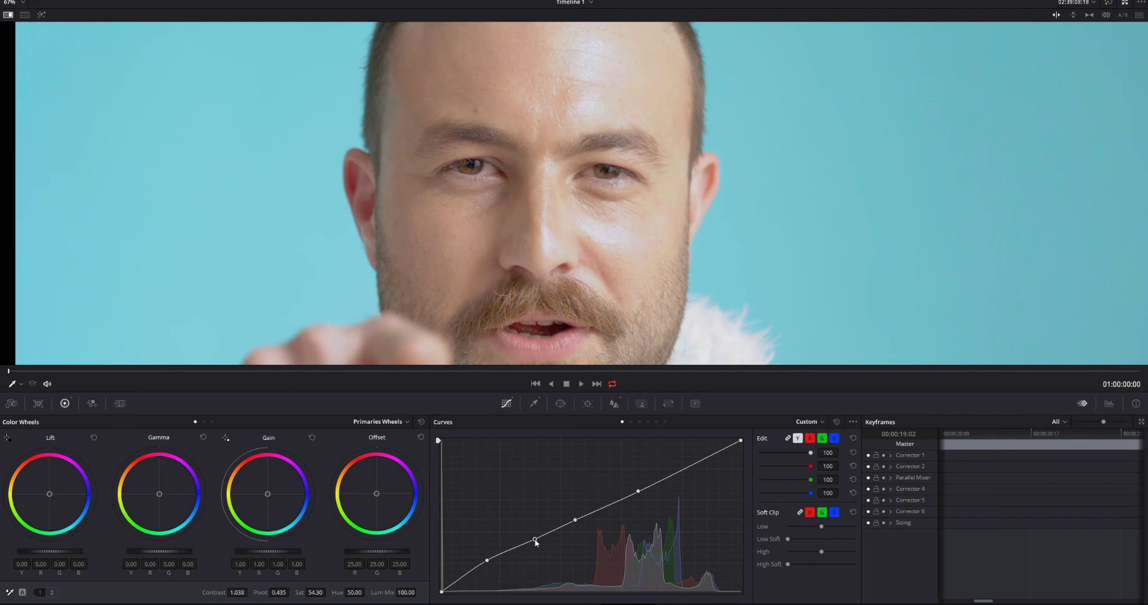
Set the FACE node's saturation to 52.70, compare the clip with and without the grade, and go to its last frame.
{"action": "key", "text": "ctrl+f"}
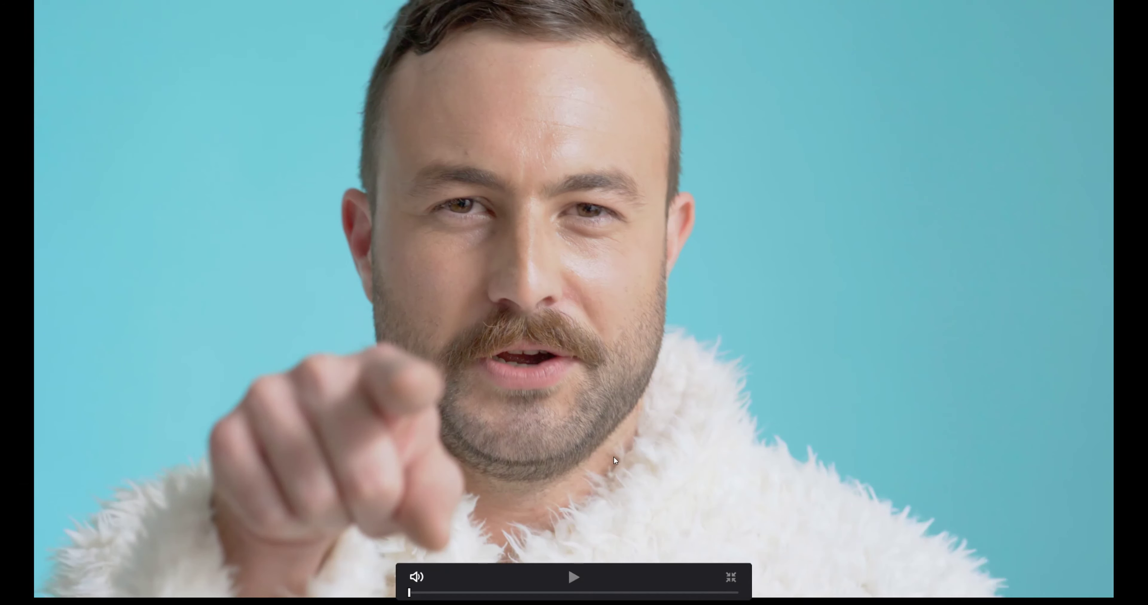
{"action": "left_click", "coordinate": [484, 592]}
{"action": "key", "text": "shift+d"}
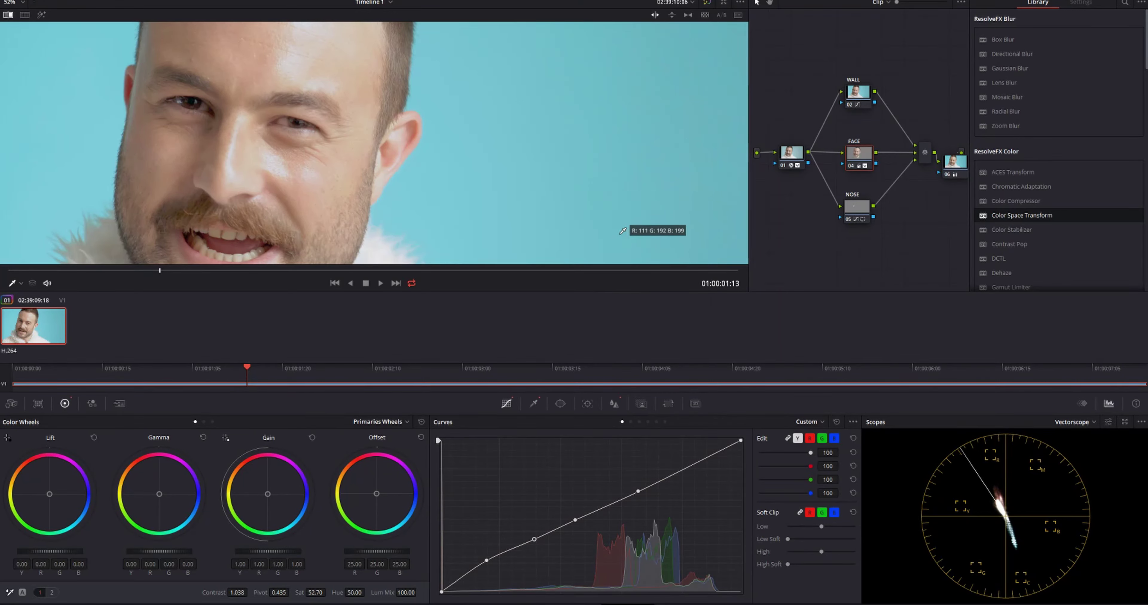
{"action": "key", "text": "End"}
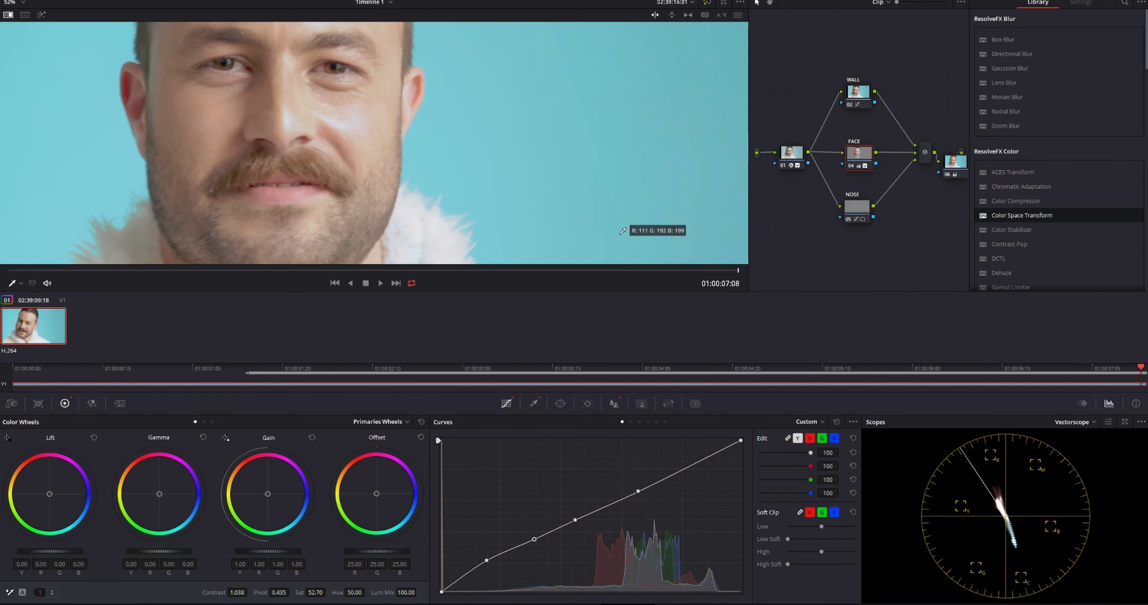